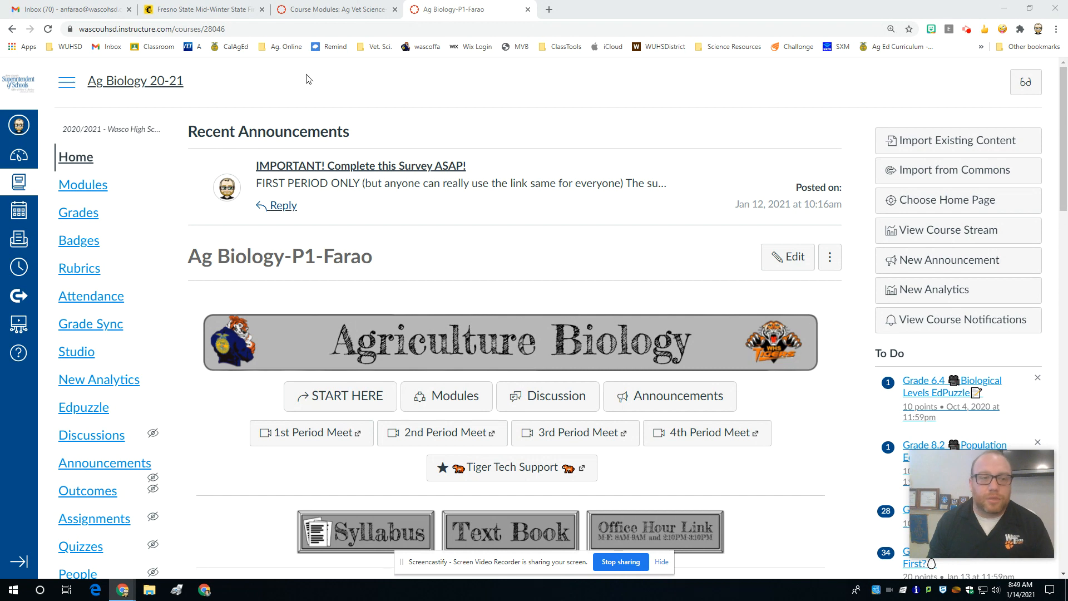
- Open the course modules and look through the weekly modules and their assignments
{"action": "left_click", "coordinate": [83, 189]}
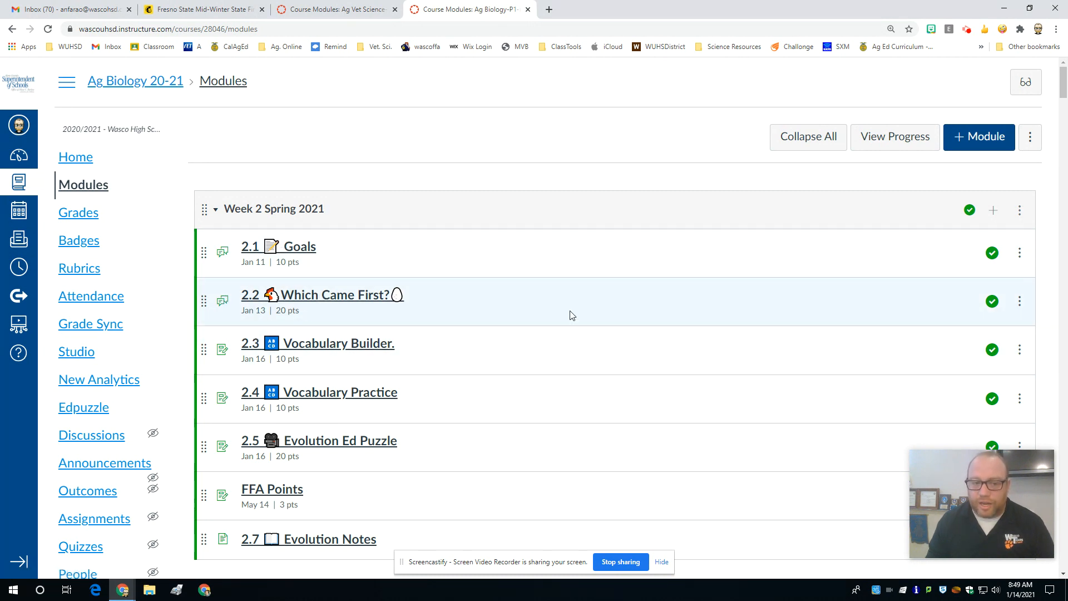
{"action": "scroll", "coordinate": [606, 320], "scroll_direction": "down", "scroll_amount": 2}
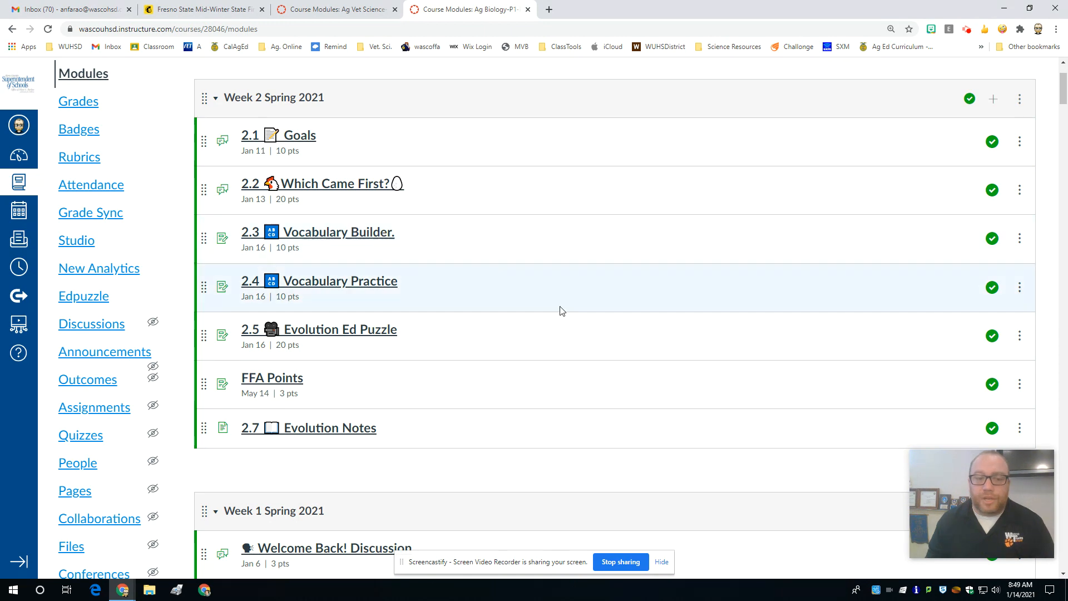
{"action": "scroll", "coordinate": [400, 441], "scroll_direction": "down", "scroll_amount": 2}
{"action": "scroll", "coordinate": [467, 364], "scroll_direction": "down", "scroll_amount": 10}
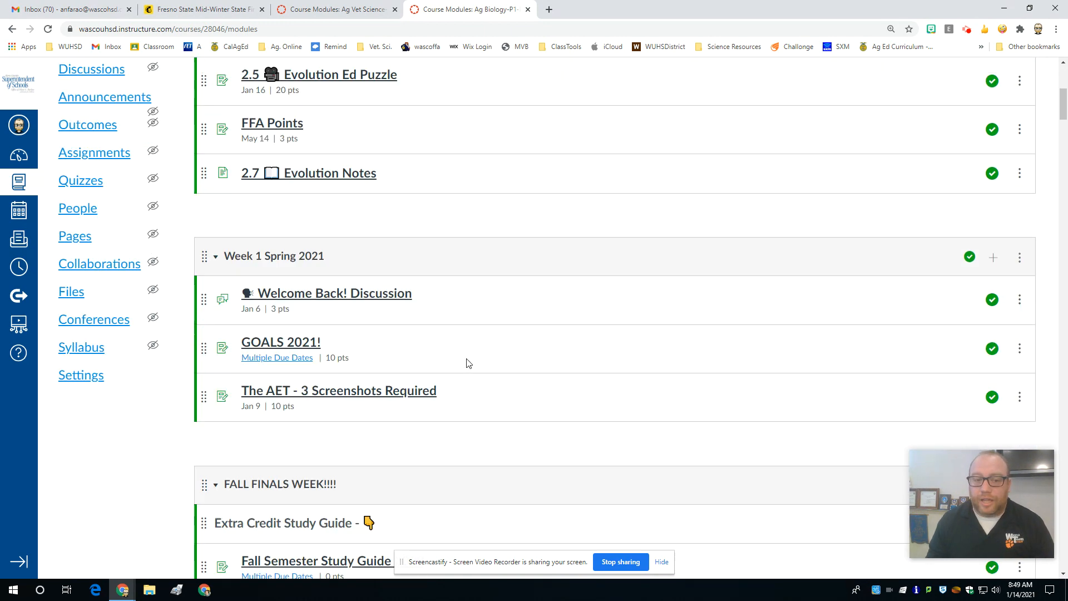
{"action": "scroll", "coordinate": [468, 362], "scroll_direction": "down", "scroll_amount": 5}
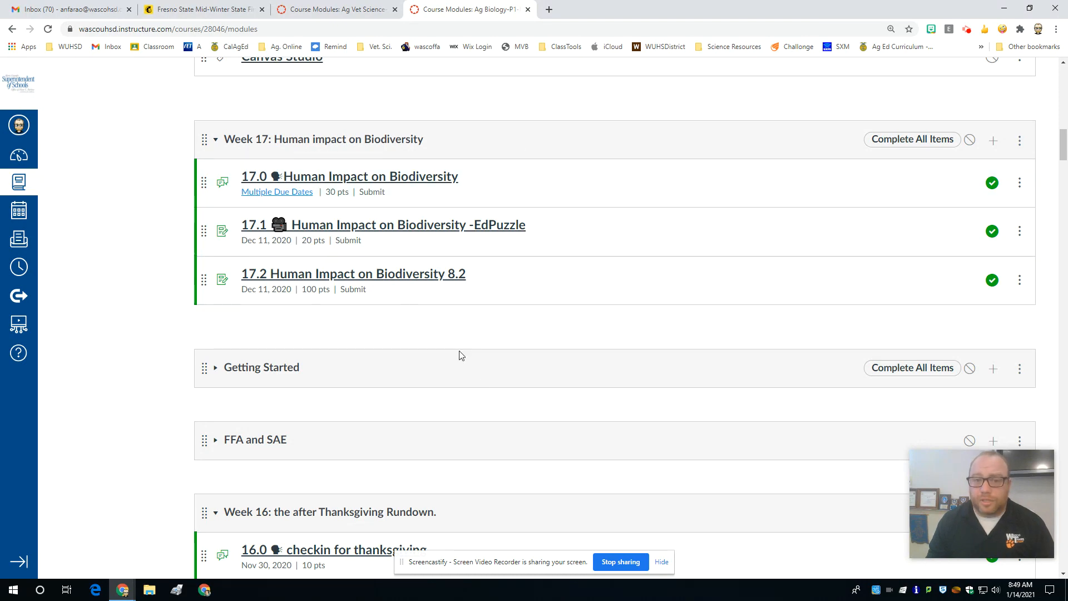
{"action": "scroll", "coordinate": [461, 353], "scroll_direction": "down", "scroll_amount": 7}
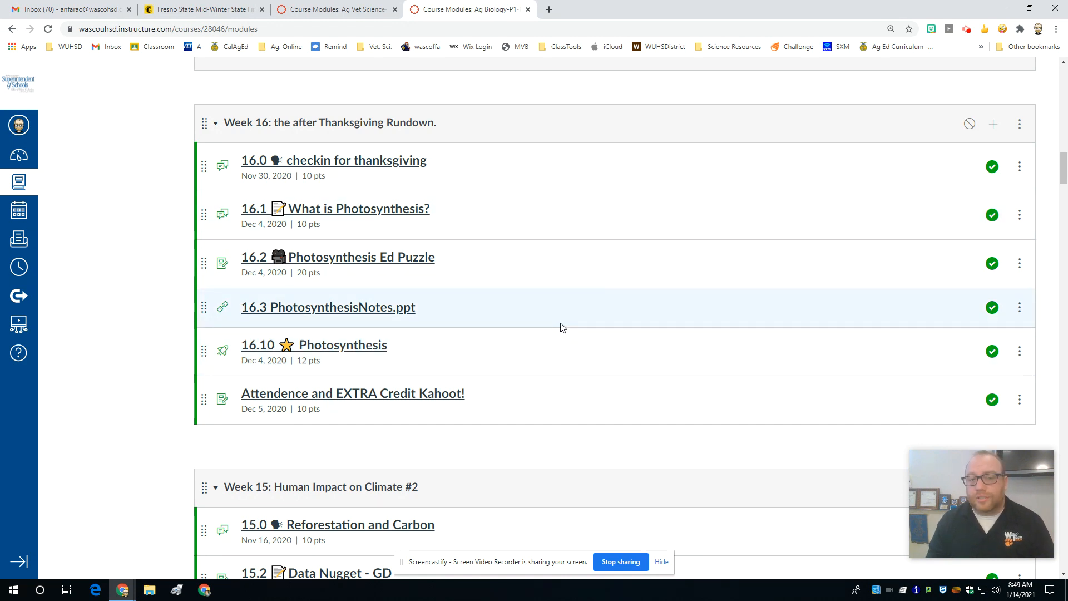
{"action": "scroll", "coordinate": [561, 327], "scroll_direction": "down", "scroll_amount": 6}
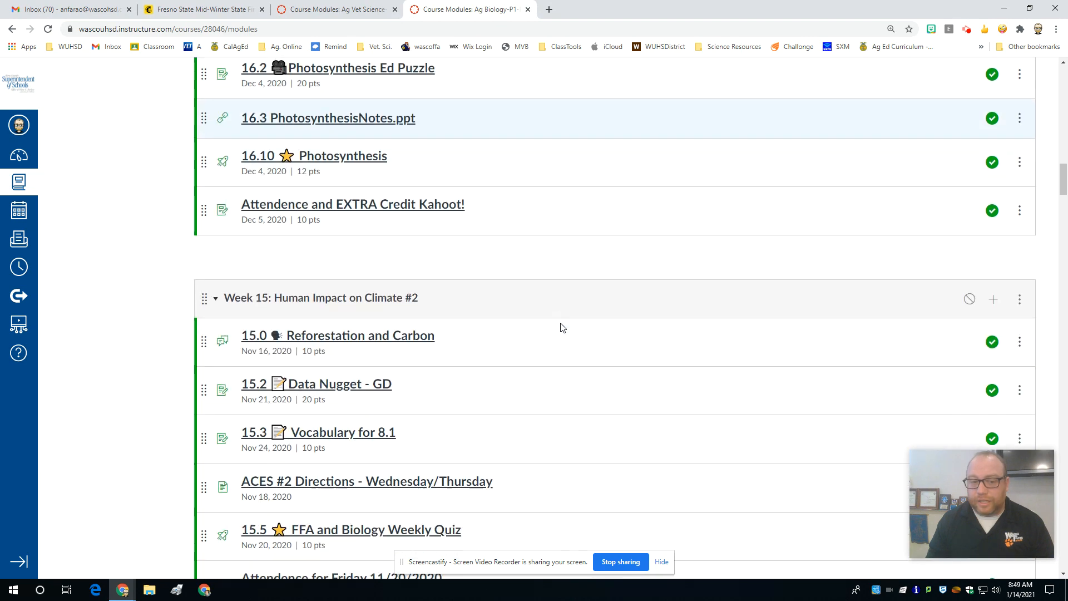
{"action": "scroll", "coordinate": [562, 327], "scroll_direction": "up", "scroll_amount": 20}
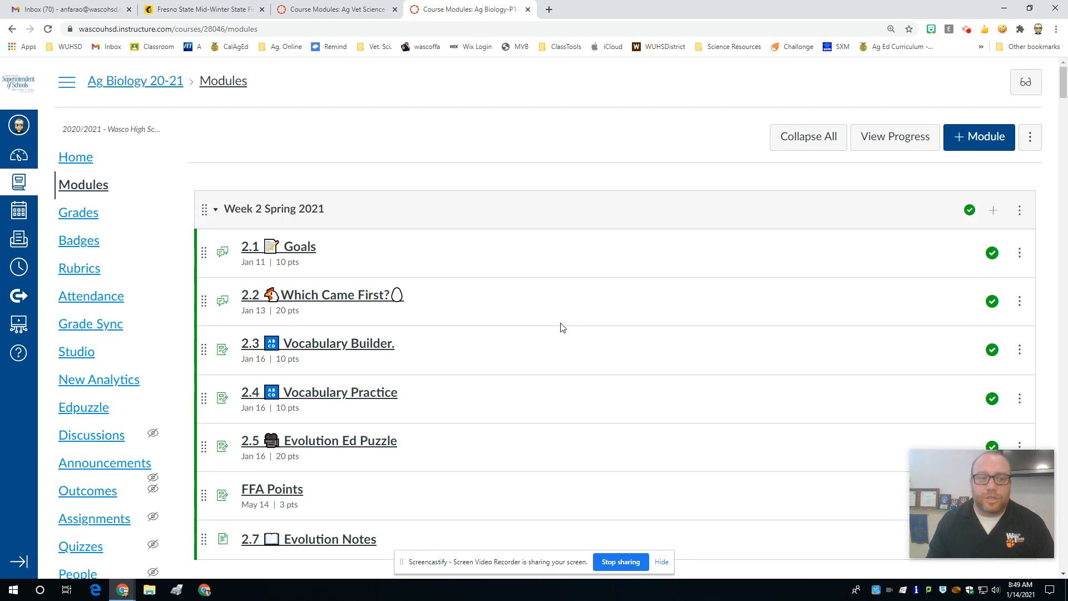
- Open the course rubrics, view the Discussion board rubric w/Extra Credit, and return to the rubric list
{"action": "left_click", "coordinate": [82, 269]}
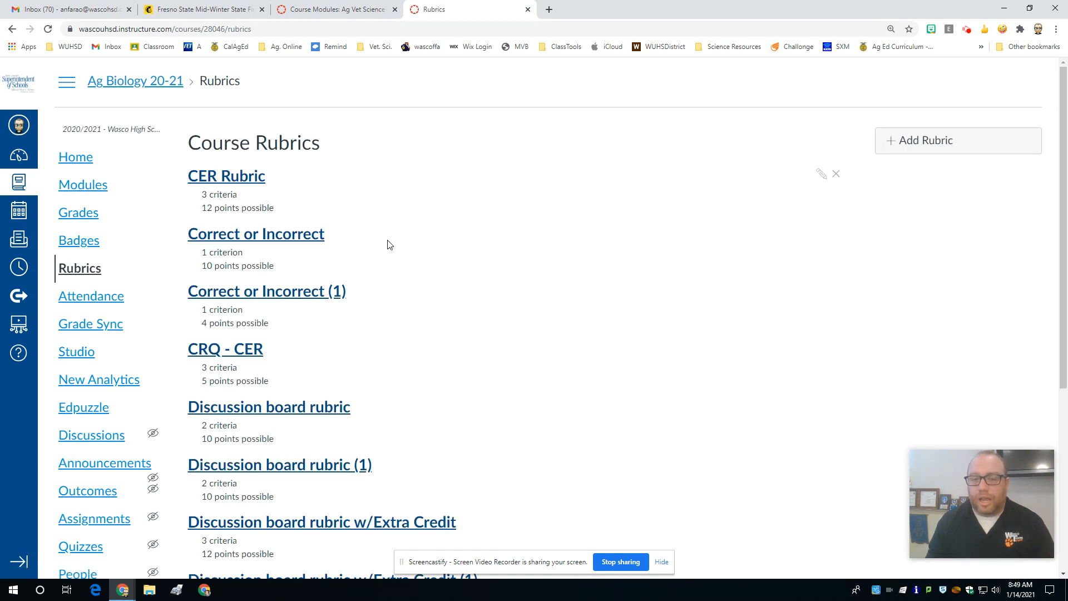
{"action": "scroll", "coordinate": [356, 490], "scroll_direction": "down", "scroll_amount": 1}
{"action": "scroll", "coordinate": [346, 215], "scroll_direction": "down", "scroll_amount": 5}
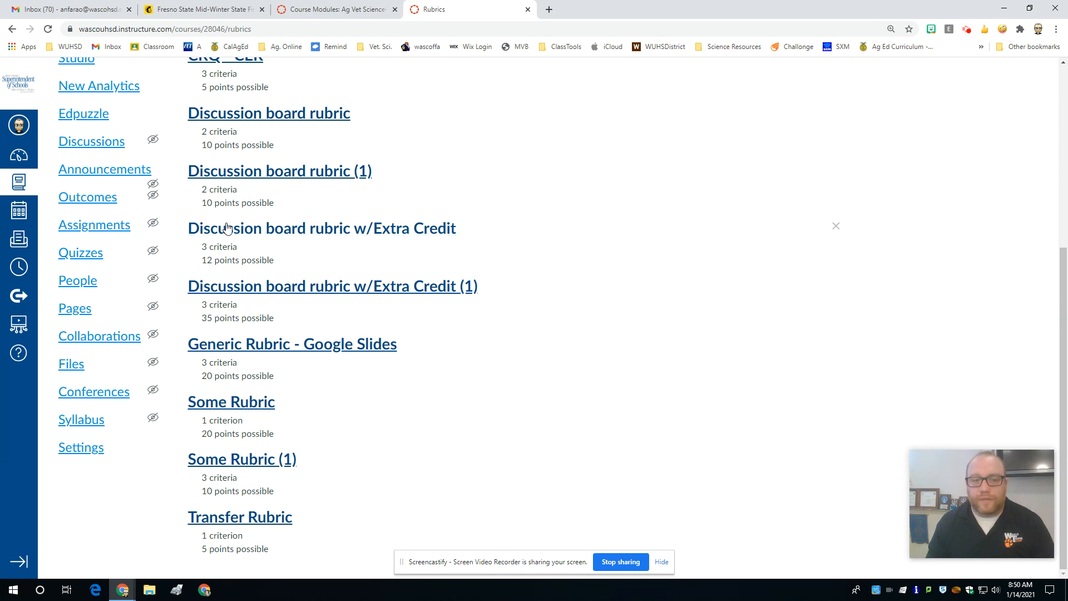
{"action": "left_click", "coordinate": [381, 233]}
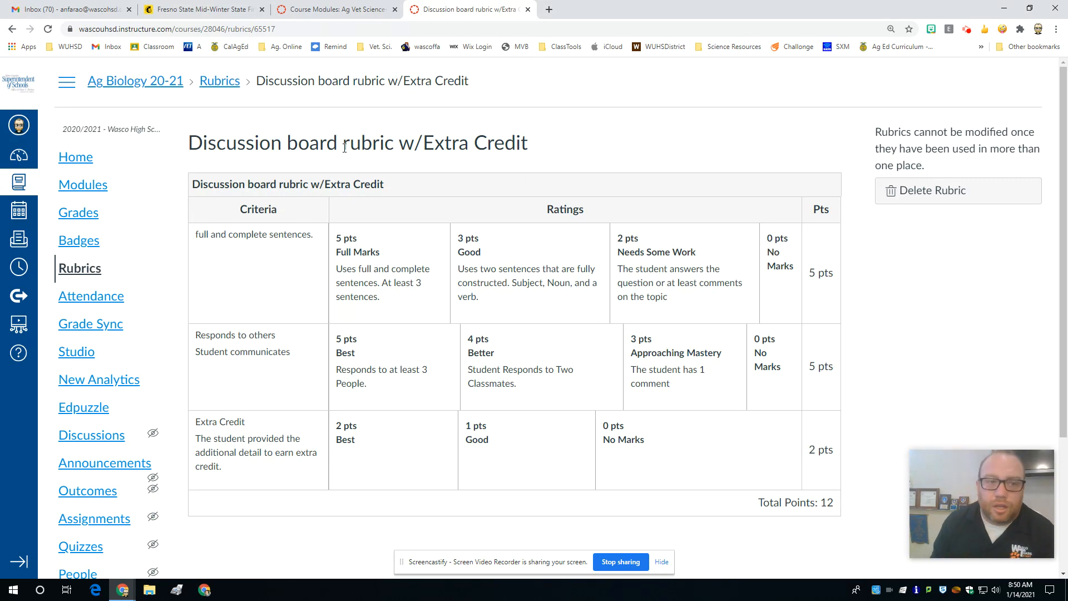
{"action": "left_click", "coordinate": [217, 83]}
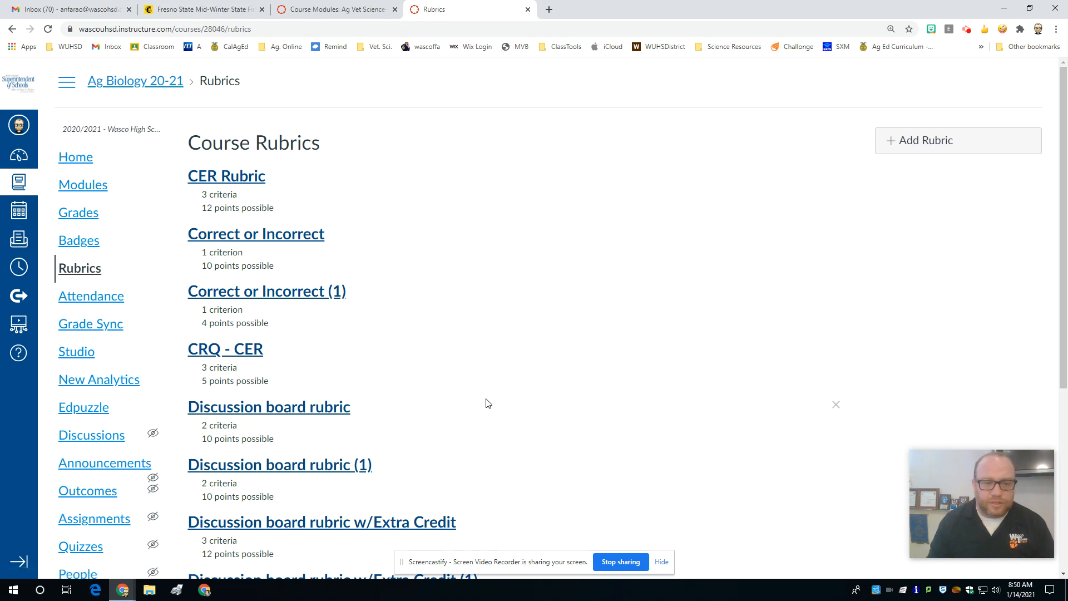
{"action": "scroll", "coordinate": [488, 403], "scroll_direction": "down", "scroll_amount": 5}
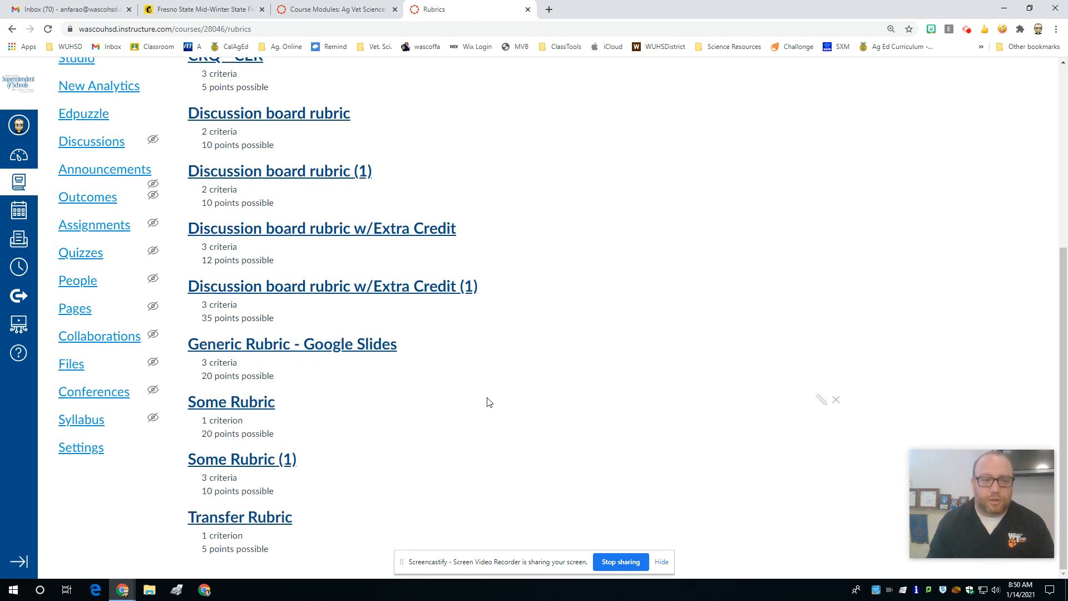
{"action": "scroll", "coordinate": [488, 403], "scroll_direction": "up", "scroll_amount": 5}
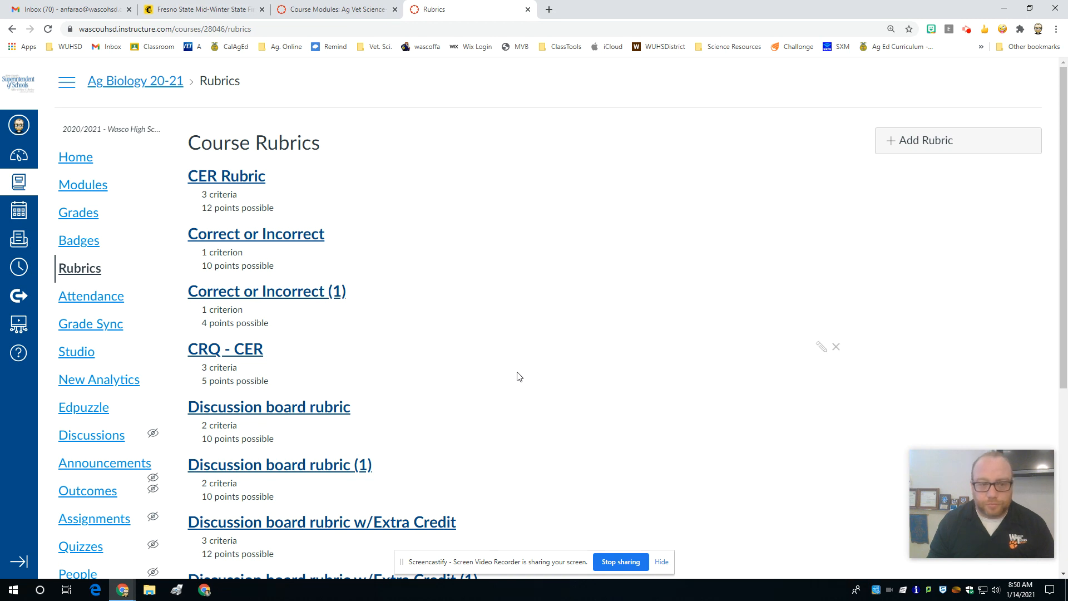
- View the Correct or Incorrect rubric, return to the course rubrics and look through the list
{"action": "left_click", "coordinate": [250, 234]}
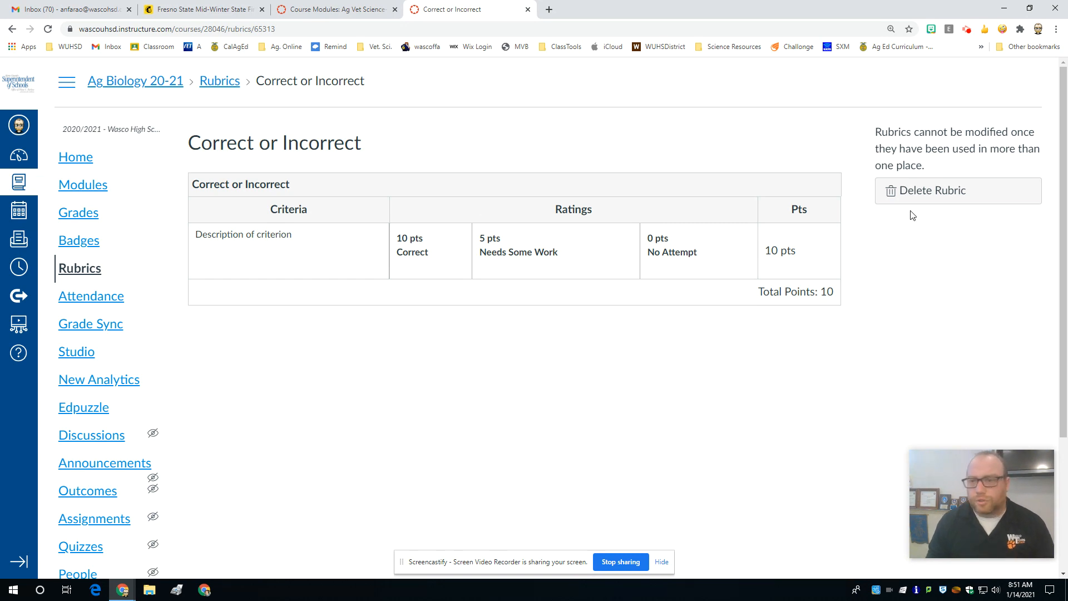
{"action": "left_click", "coordinate": [81, 266]}
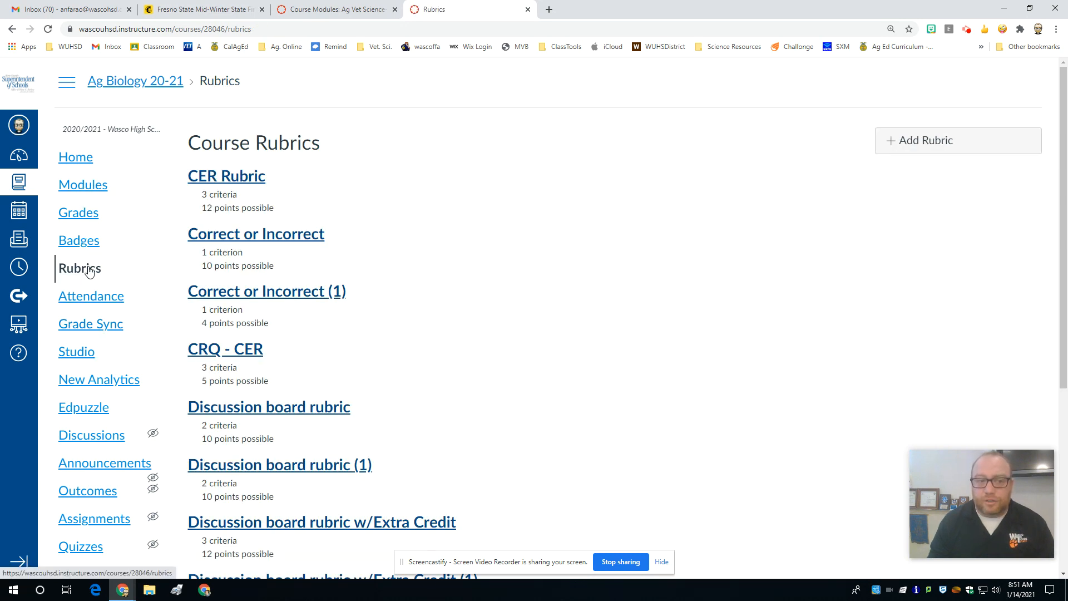
{"action": "scroll", "coordinate": [379, 521], "scroll_direction": "down", "scroll_amount": 4}
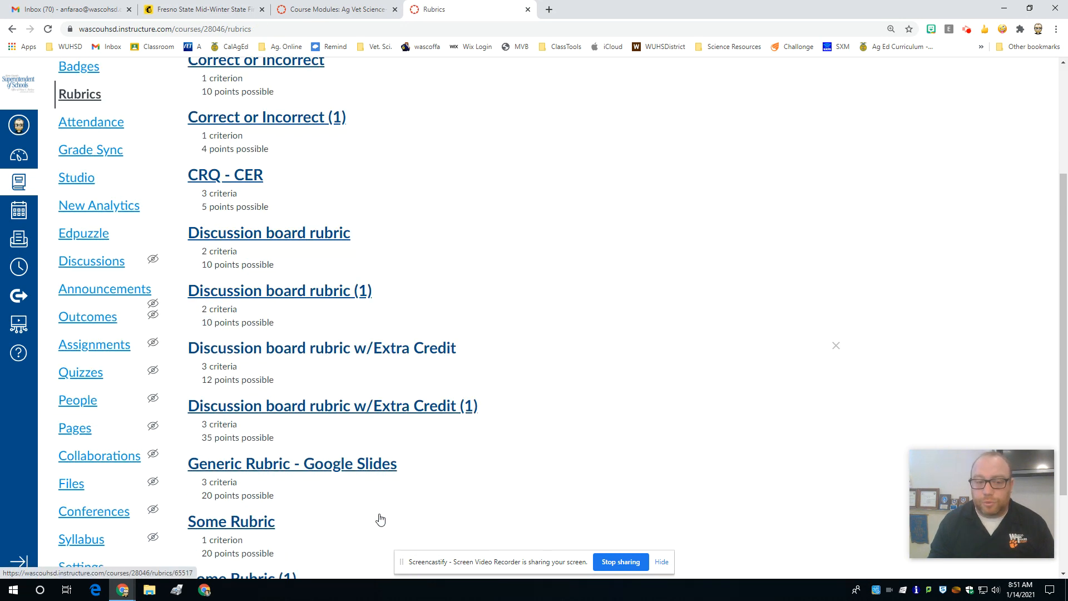
{"action": "scroll", "coordinate": [372, 347], "scroll_direction": "down", "scroll_amount": 1}
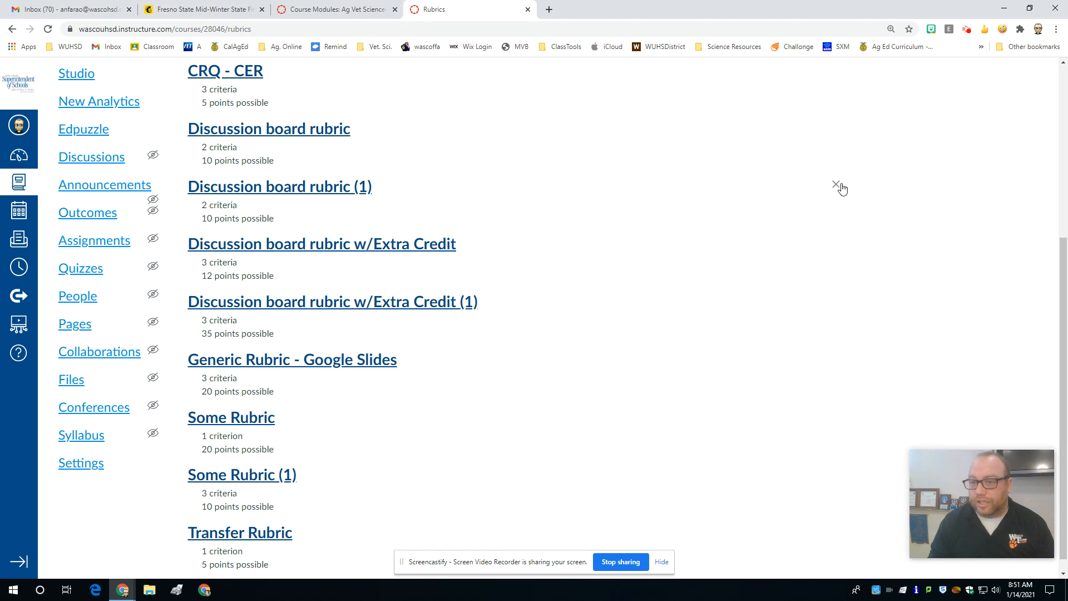
{"action": "scroll", "coordinate": [183, 222], "scroll_direction": "up", "scroll_amount": 5}
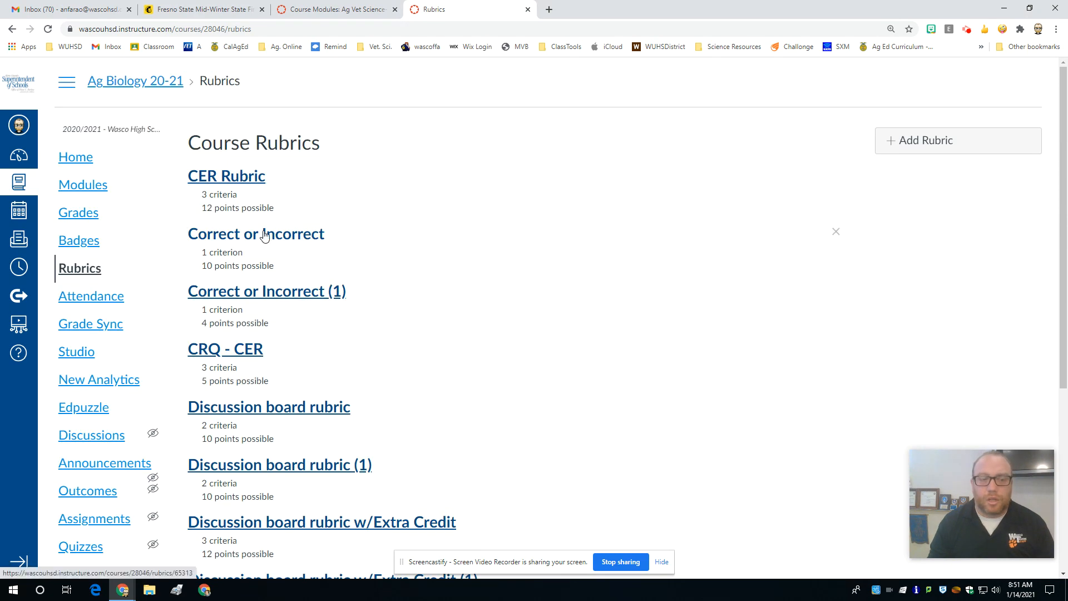
- Add a new assignment named "Fake Assignment. Rubric" to the Week 2 Spring 2021 module
{"action": "left_click", "coordinate": [85, 192]}
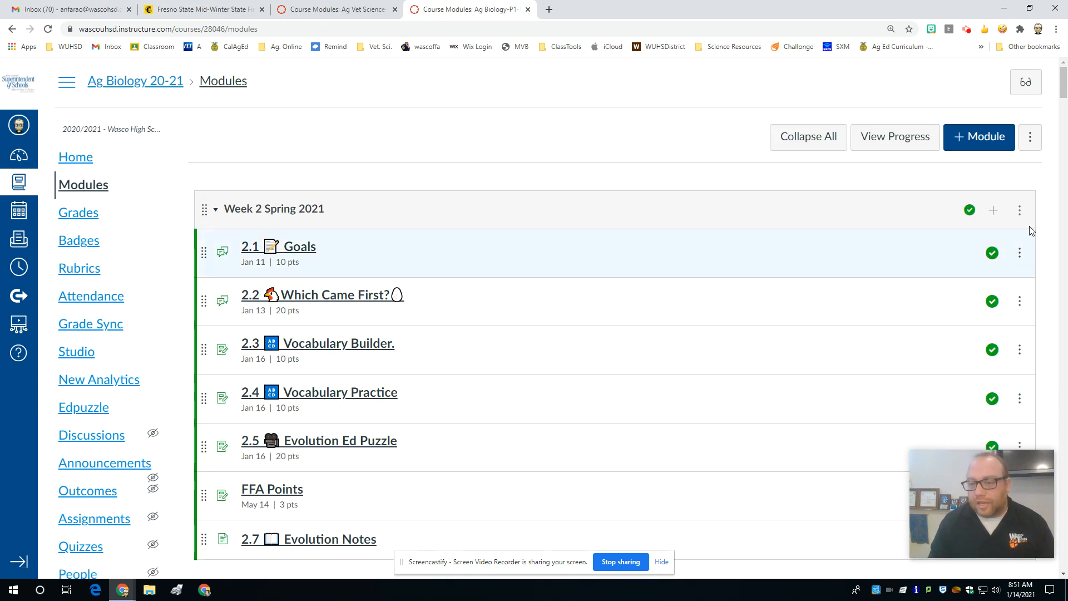
{"action": "left_click", "coordinate": [993, 210]}
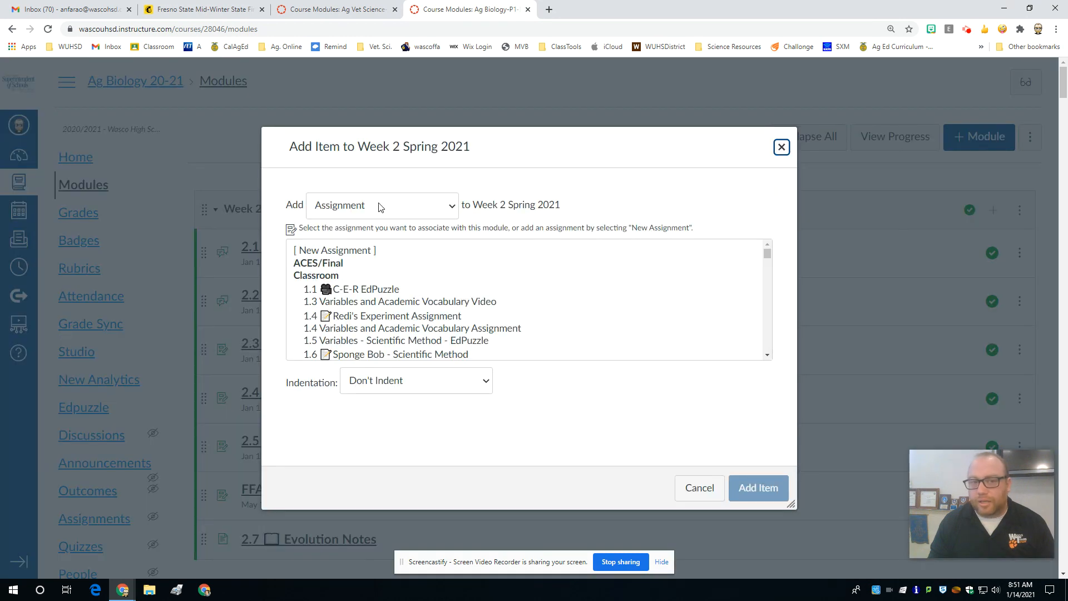
{"action": "left_click", "coordinate": [321, 250]}
{"action": "left_click", "coordinate": [387, 383]}
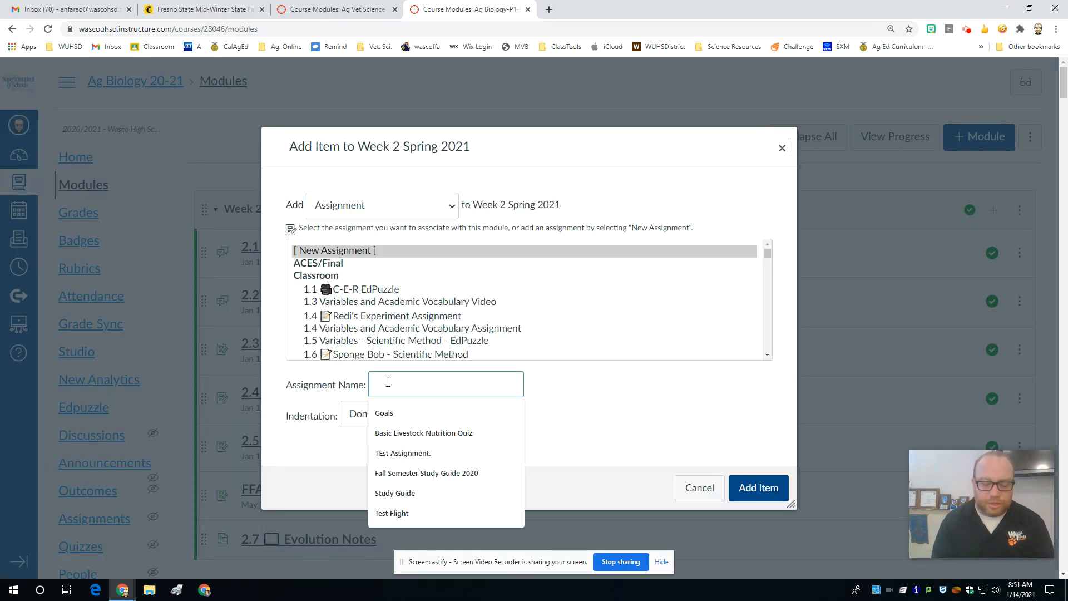
{"action": "type", "text": "Fake Assignment. Rubric"}
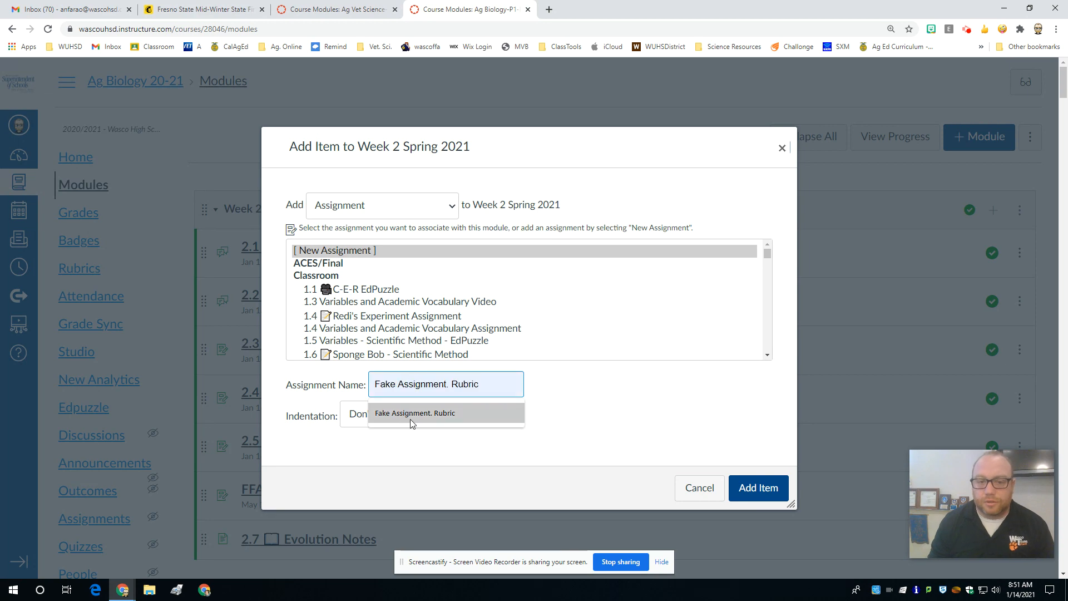
{"action": "left_click", "coordinate": [412, 416]}
{"action": "left_click", "coordinate": [758, 489]}
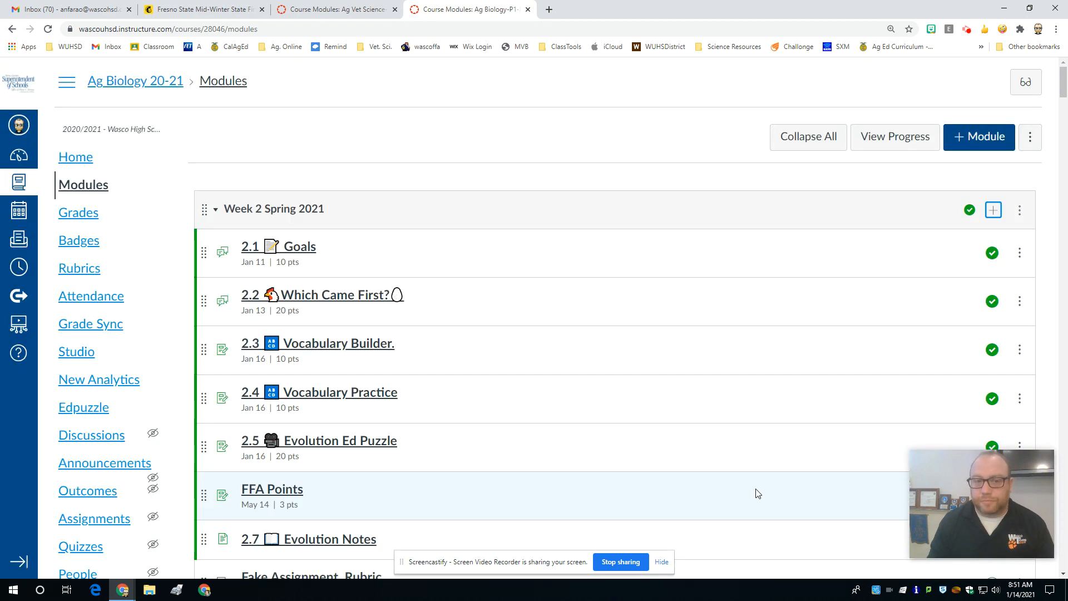
- Open the Fake Assignment. Rubric assignment and start a new rubric for it
{"action": "scroll", "coordinate": [295, 519], "scroll_direction": "down", "scroll_amount": 3}
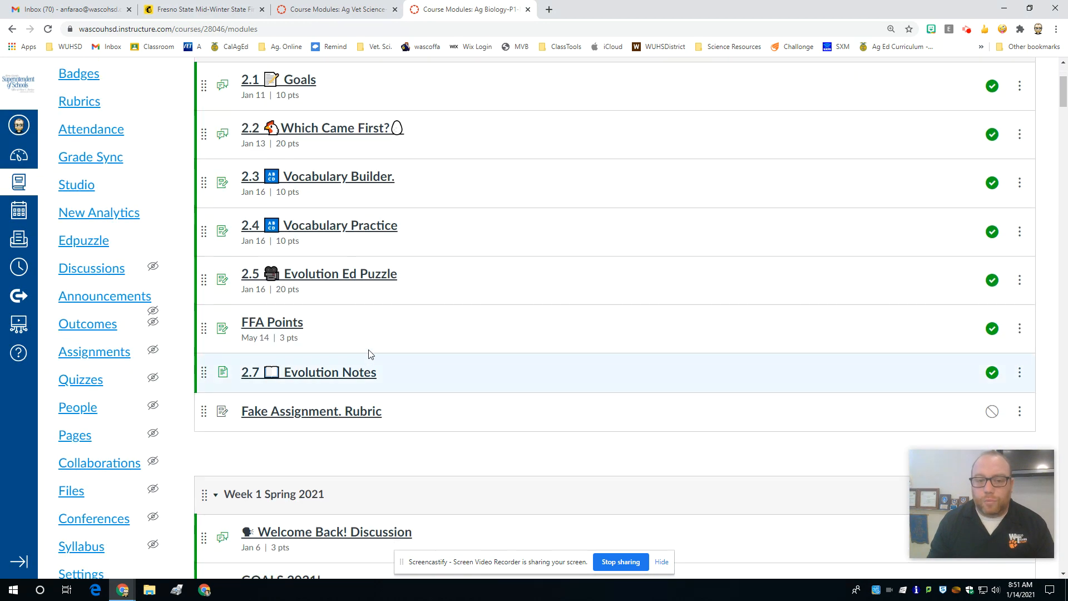
{"action": "left_click", "coordinate": [289, 411]}
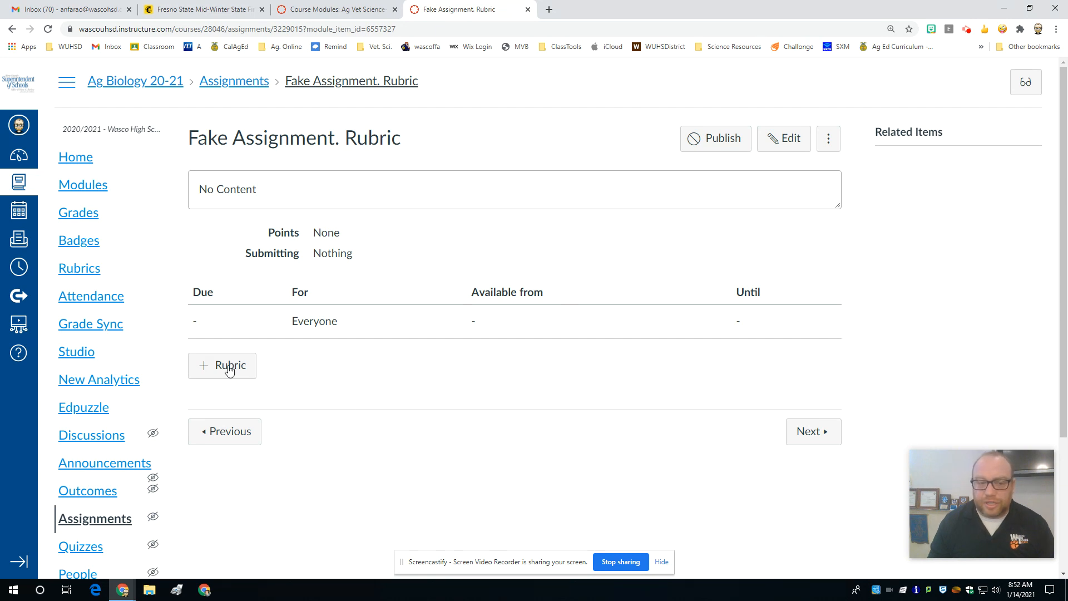
{"action": "left_click", "coordinate": [209, 370]}
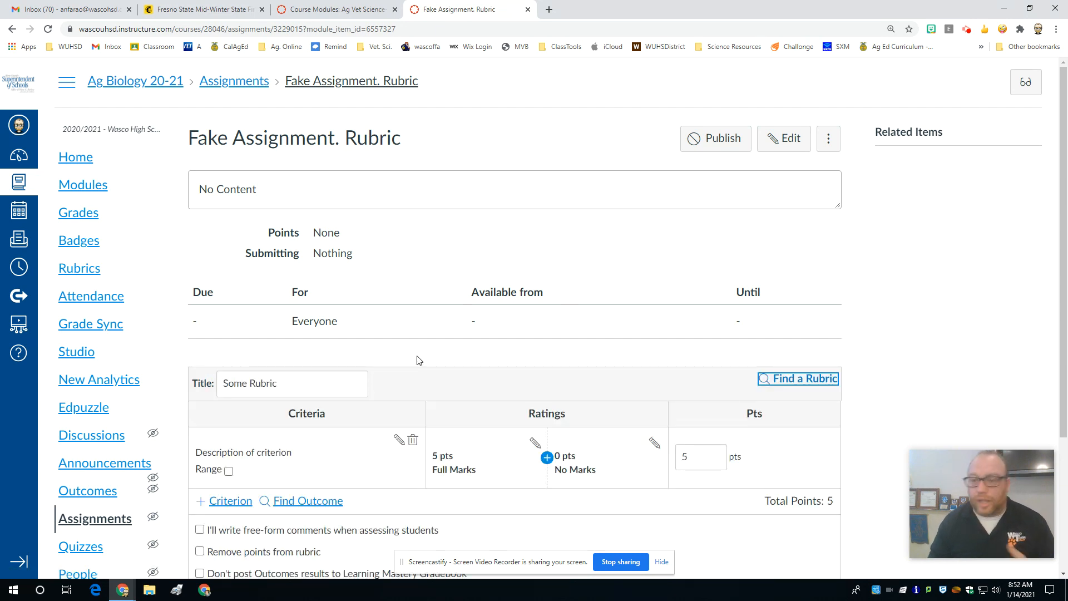
- Set the rubric to be used for assignment grading and title it "This Random Rubric"
{"action": "scroll", "coordinate": [419, 360], "scroll_direction": "down", "scroll_amount": 3}
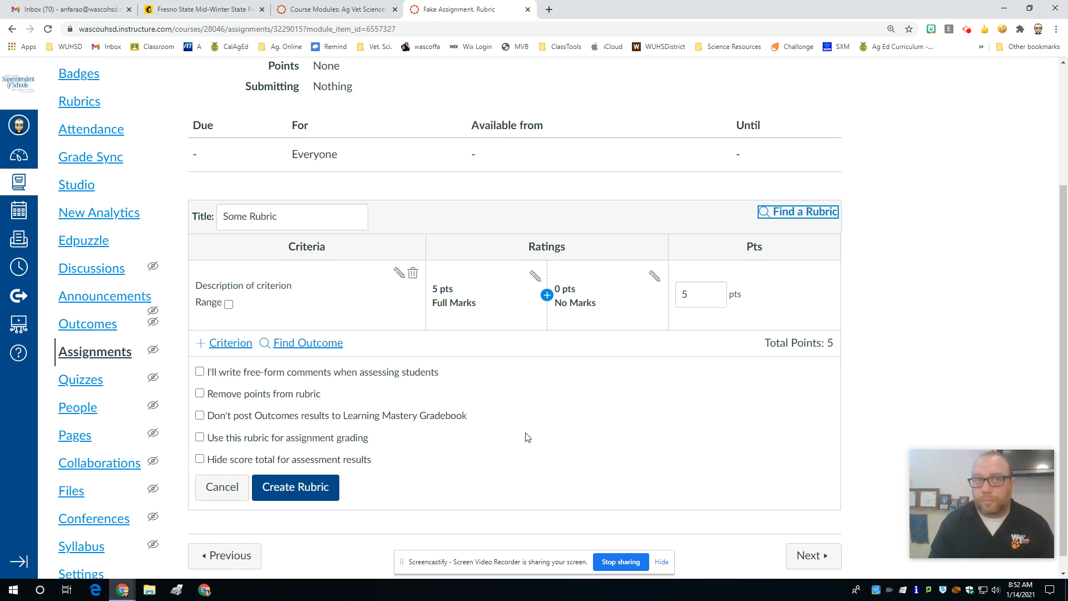
{"action": "scroll", "coordinate": [529, 436], "scroll_direction": "up", "scroll_amount": 2}
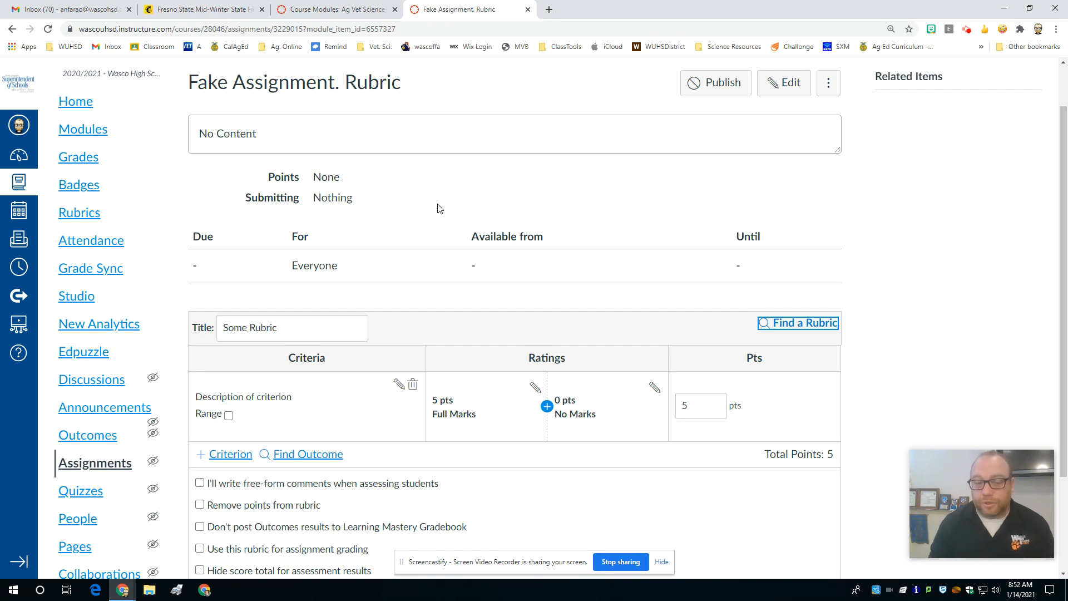
{"action": "scroll", "coordinate": [440, 208], "scroll_direction": "down", "scroll_amount": 2}
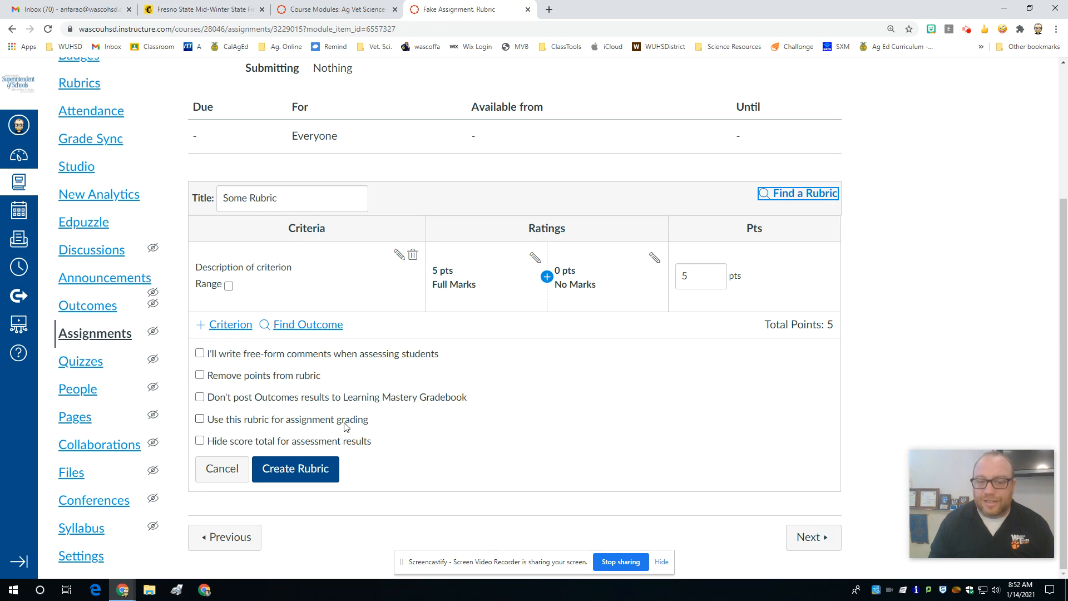
{"action": "left_click", "coordinate": [199, 418]}
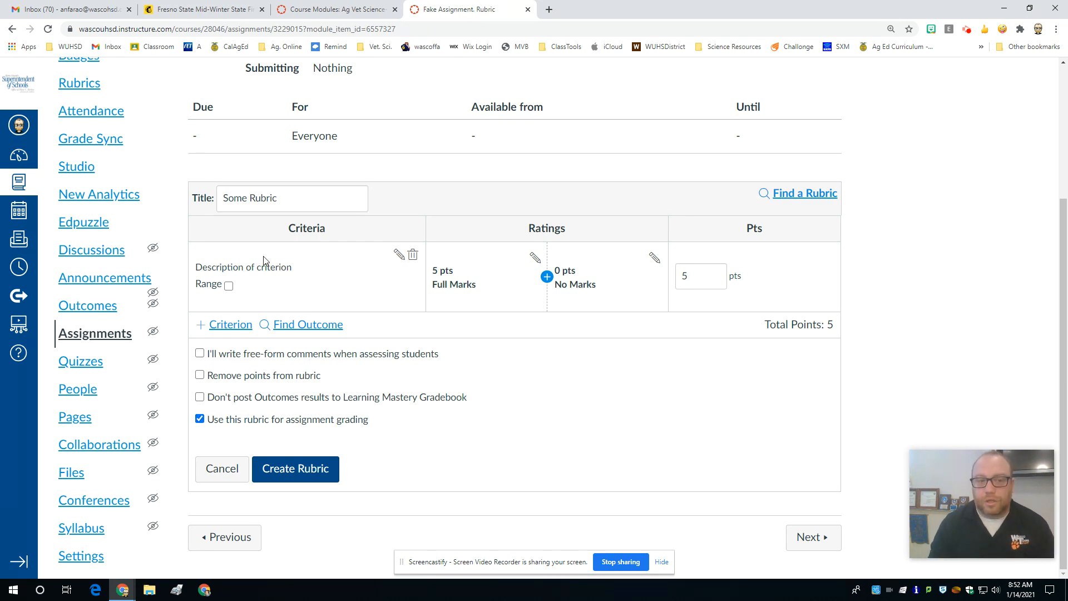
{"action": "triple_click", "coordinate": [251, 197]}
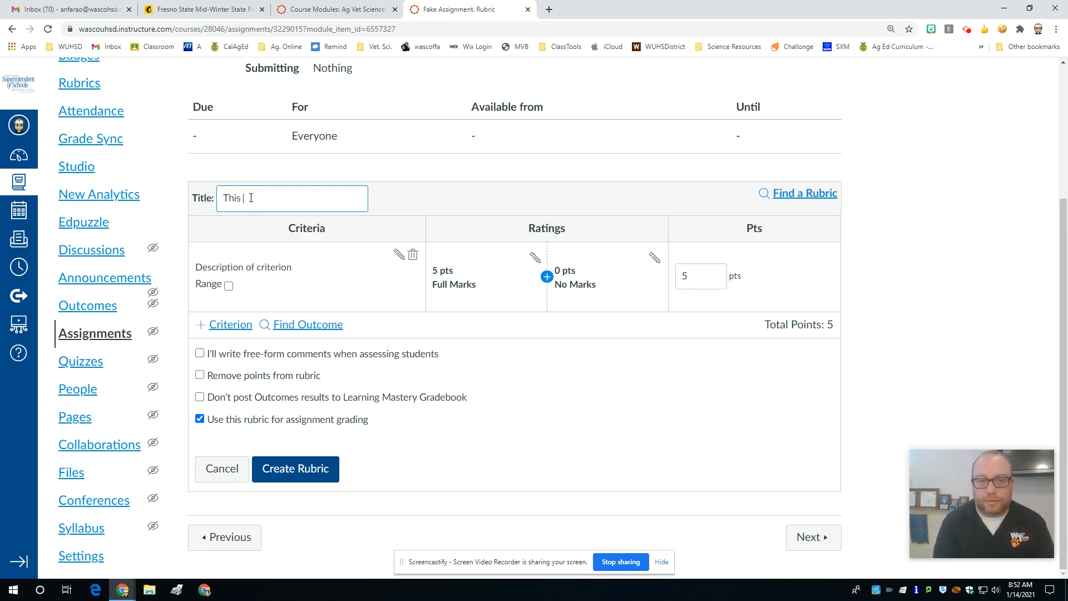
{"action": "type", "text": "om Rubric"}
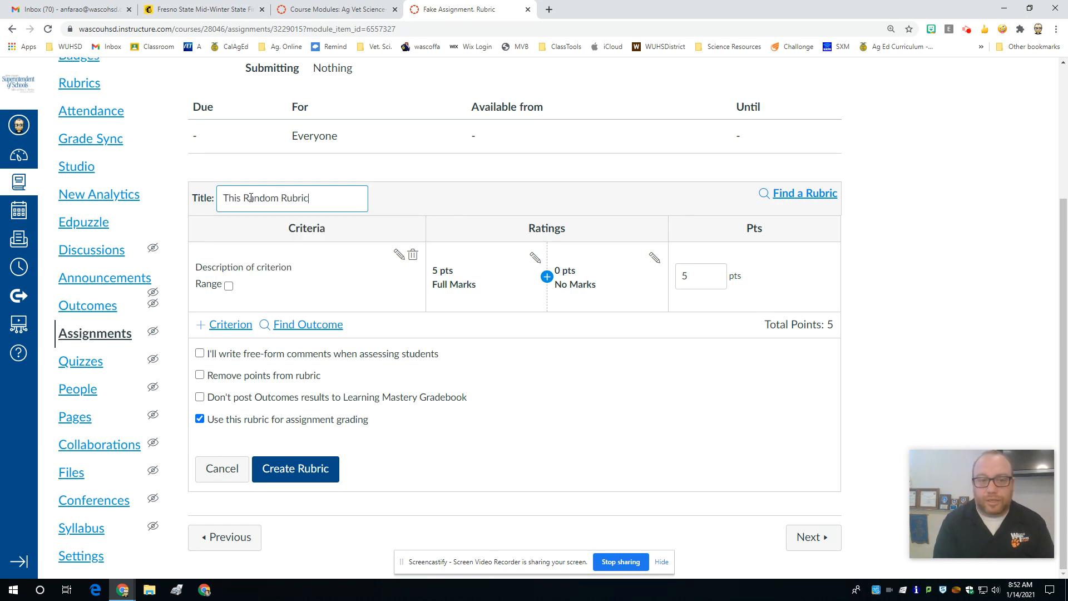
{"action": "left_click", "coordinate": [343, 304]}
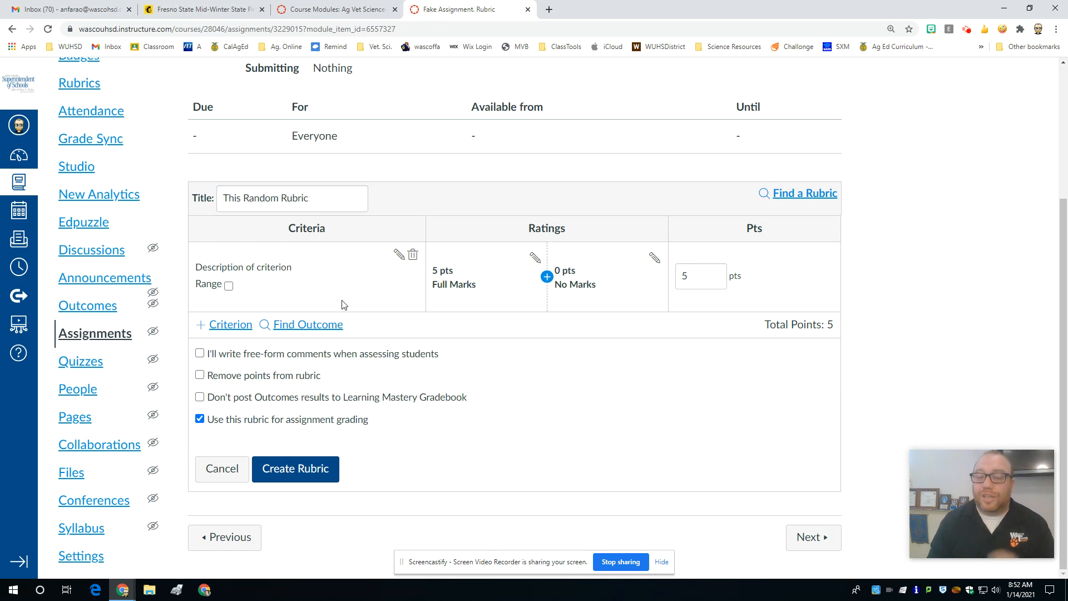
- Import the HS-LS2-5.LS2.B.HS-LS2.B.4 outcome into the rubric and use it as a scoring criterion
{"action": "left_click", "coordinate": [303, 327]}
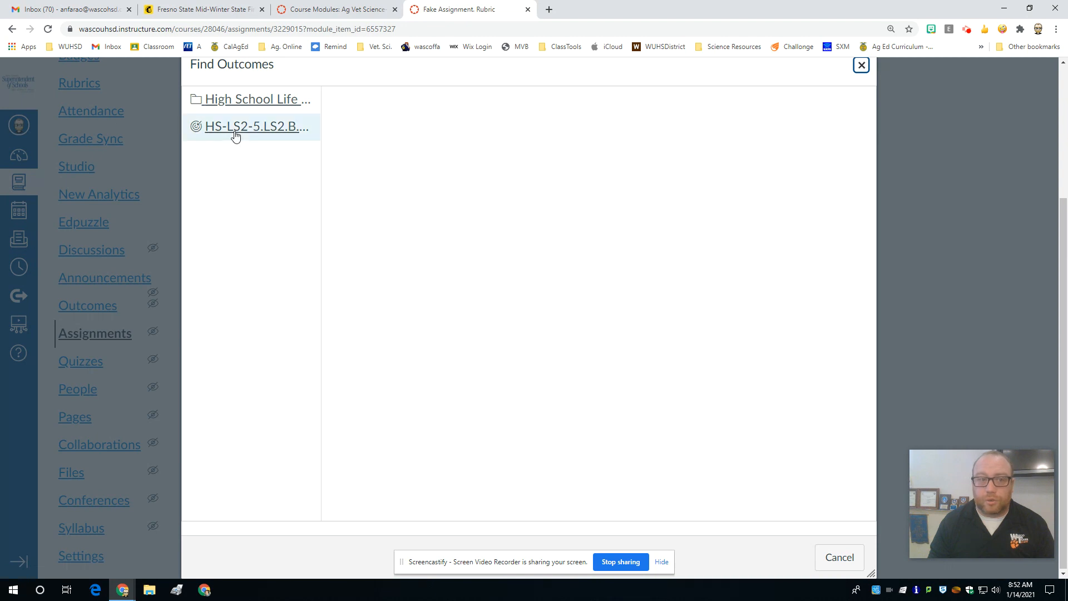
{"action": "left_click", "coordinate": [235, 133]}
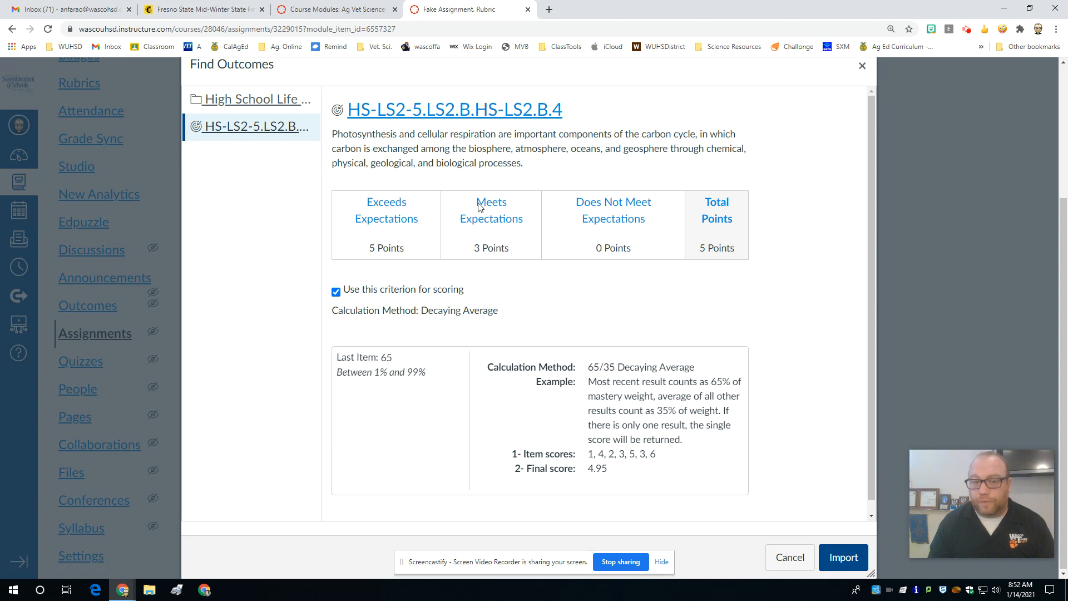
{"action": "scroll", "coordinate": [501, 323], "scroll_direction": "down", "scroll_amount": 1}
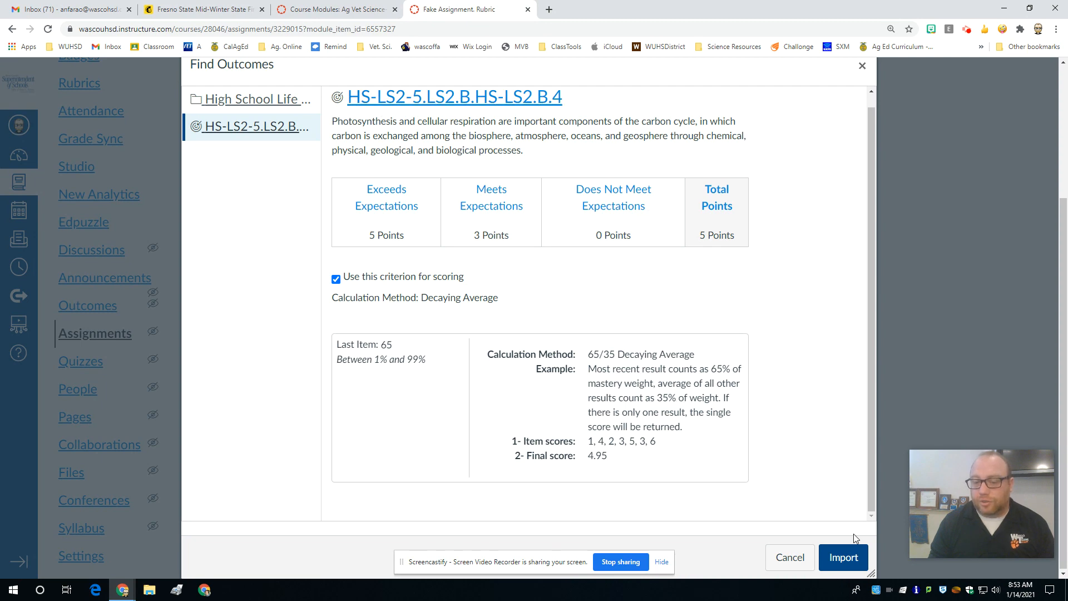
{"action": "left_click", "coordinate": [859, 562]}
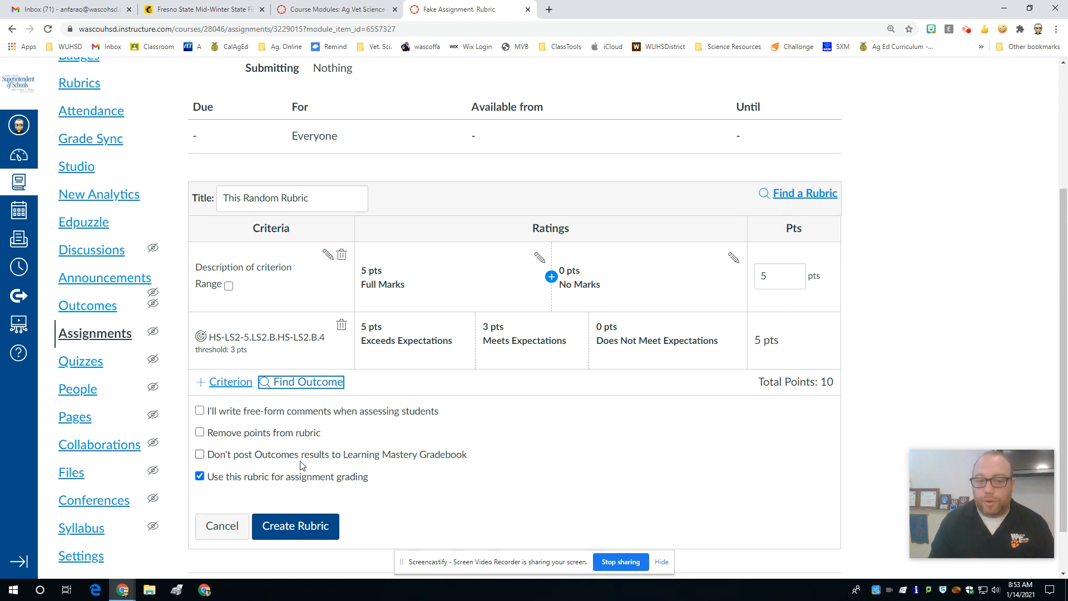
- Keep Outcomes results from posting to the Learning Mastery Gradebook and delete the imported outcome row from the rubric
{"action": "left_click", "coordinate": [200, 455]}
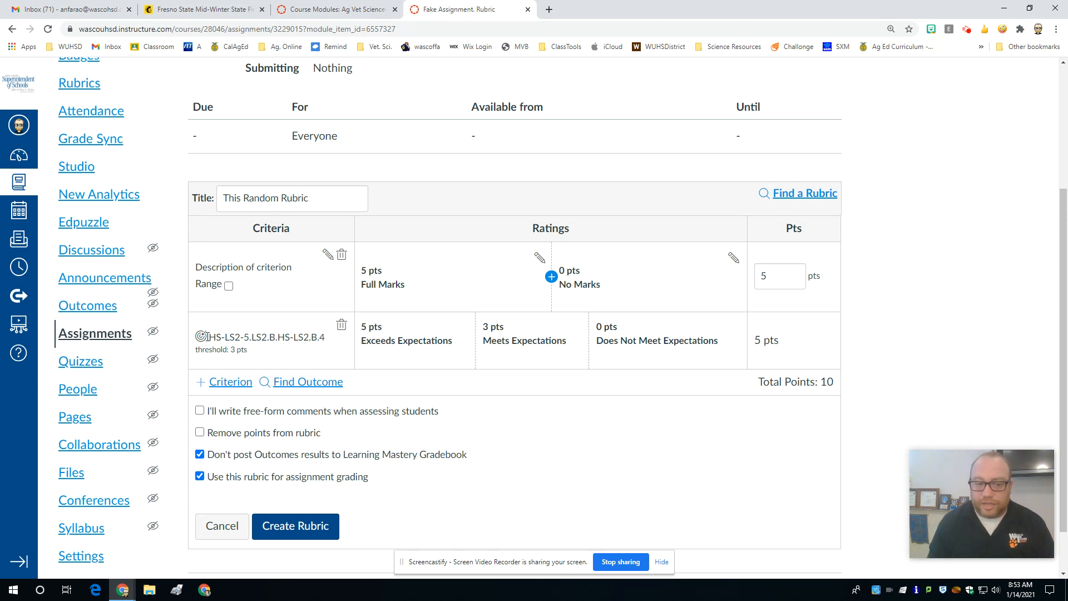
{"action": "left_click", "coordinate": [342, 326]}
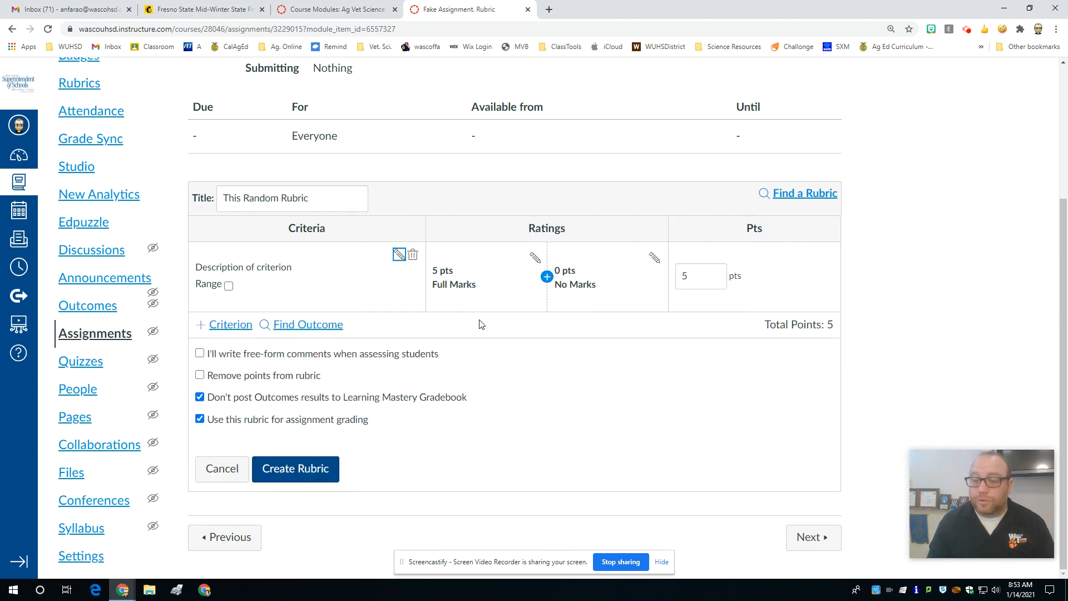
- Add a new criterion with the description "Sentences Used" to the rubric
{"action": "left_click", "coordinate": [225, 324]}
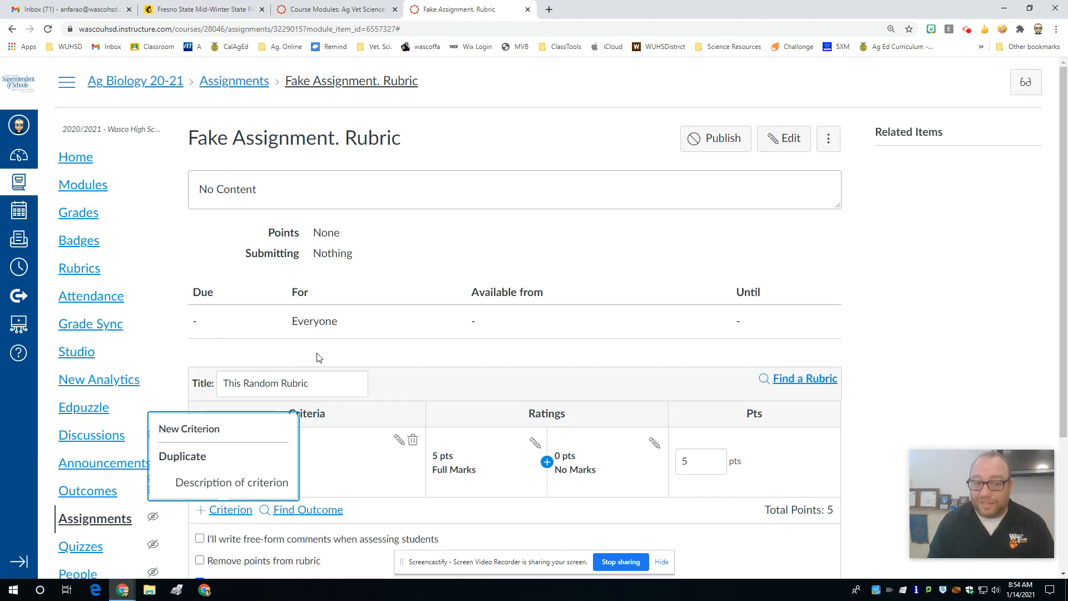
{"action": "left_click", "coordinate": [227, 427]}
{"action": "left_click", "coordinate": [437, 269]}
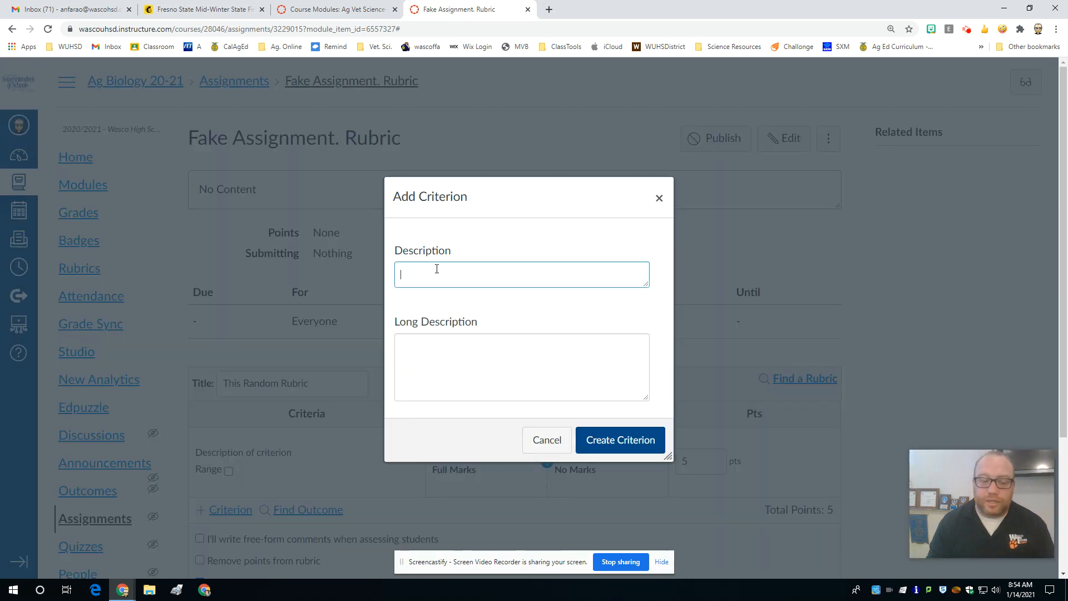
{"action": "type", "text": "L"}
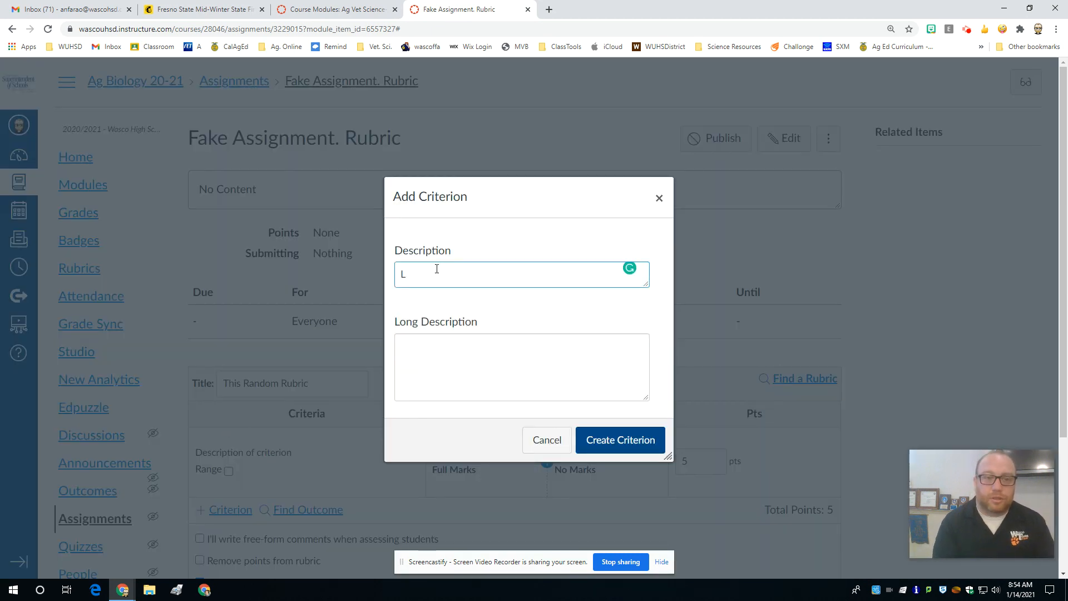
{"action": "key", "text": "BackSpace"}
{"action": "type", "text": "Sentence"}
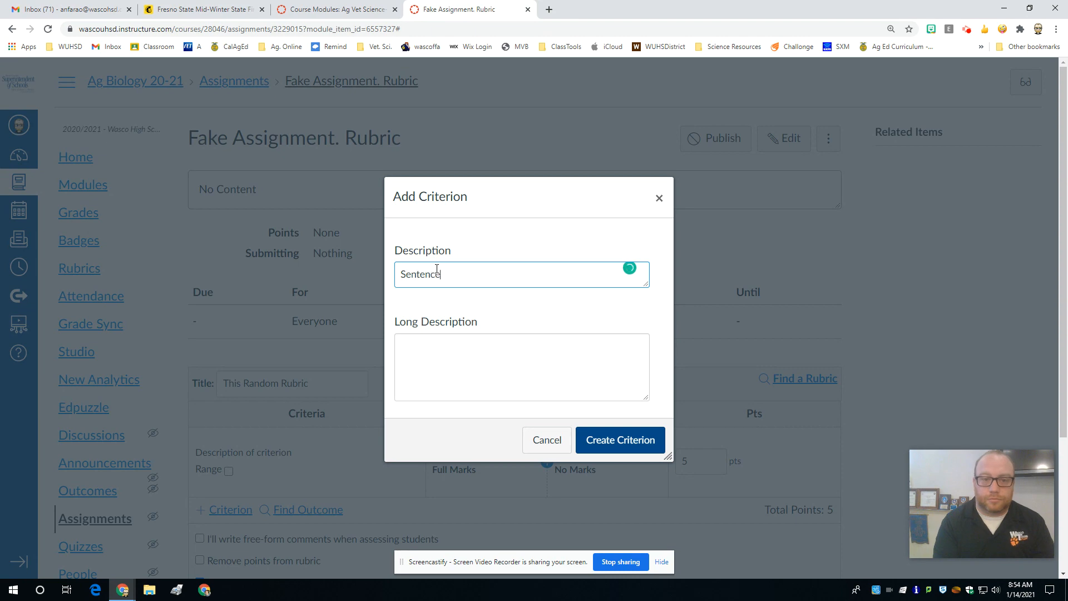
{"action": "type", "text": "s Used"}
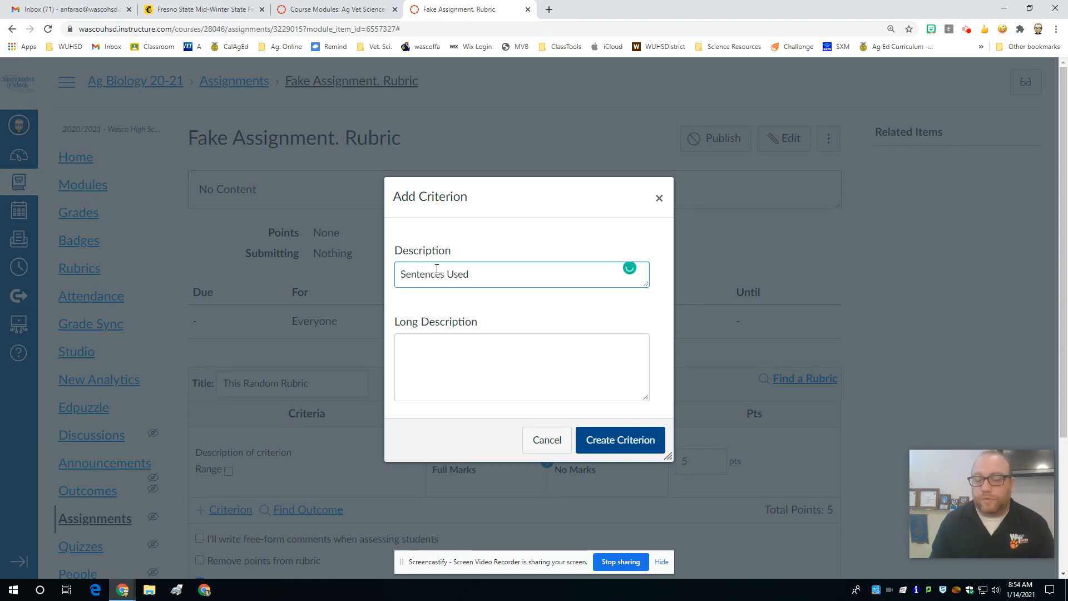
{"action": "left_click", "coordinate": [617, 437]}
- Add a 3-point rating titled "2 Sentences" between the full and no marks ratings of the Sentences Used criterion
{"action": "scroll", "coordinate": [384, 440], "scroll_direction": "down", "scroll_amount": 4}
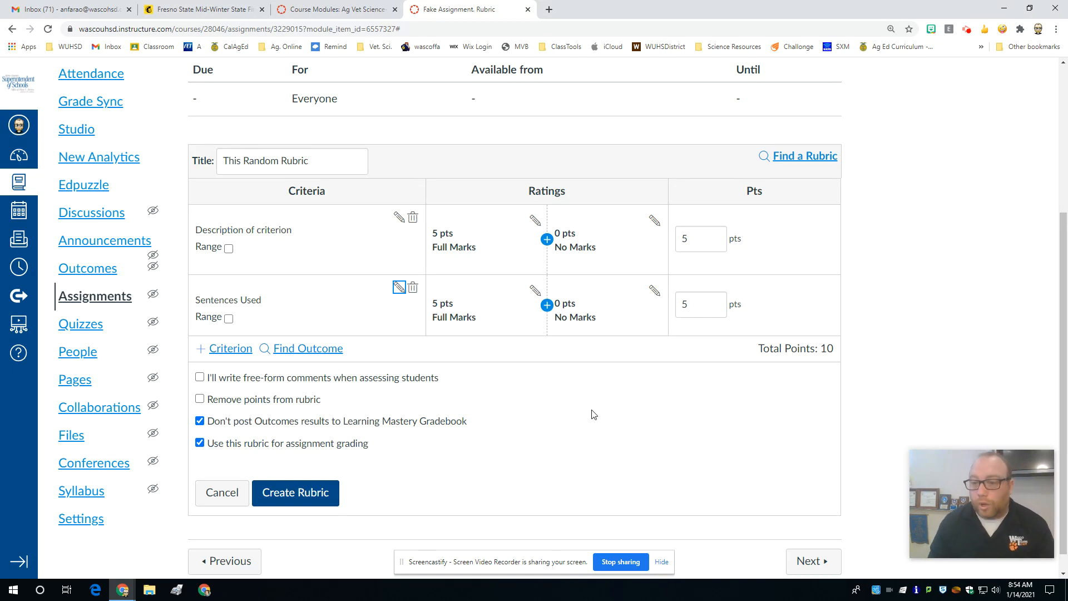
{"action": "left_click", "coordinate": [546, 305]}
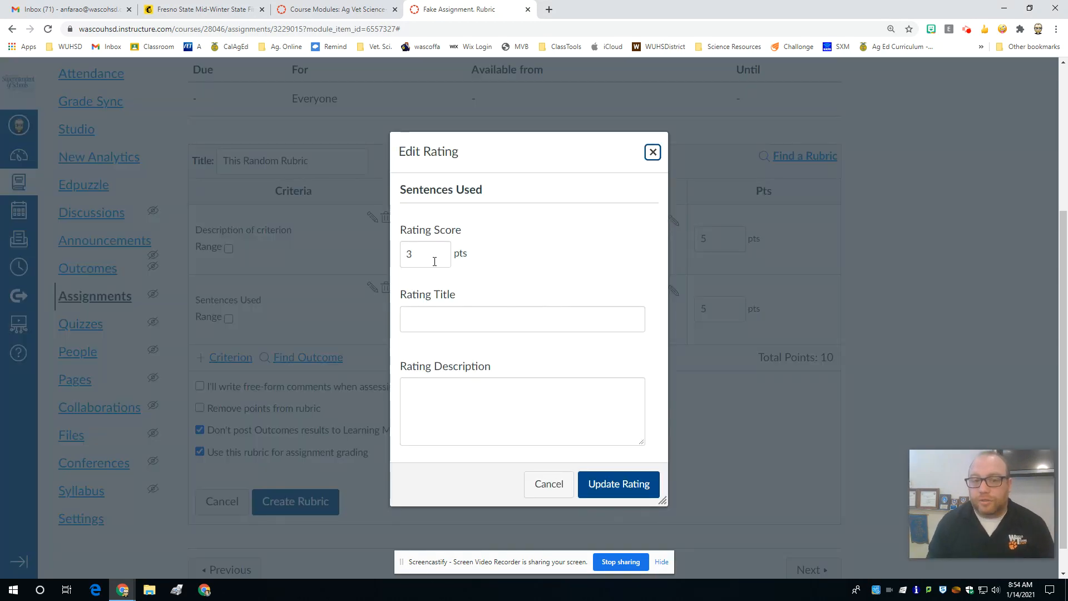
{"action": "left_click", "coordinate": [431, 323]}
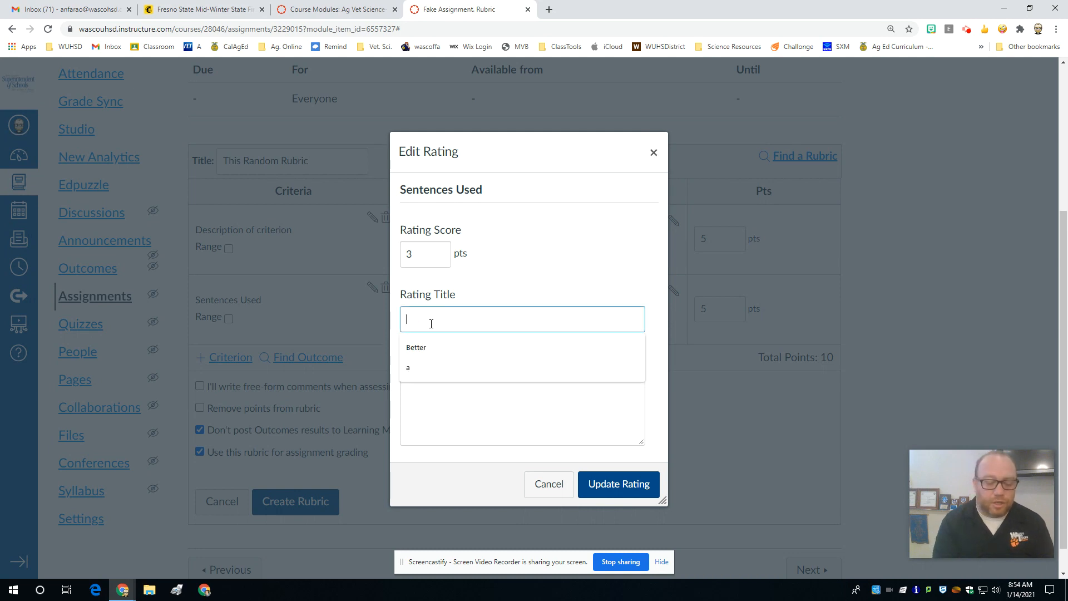
{"action": "type", "text": "2 Sentences"}
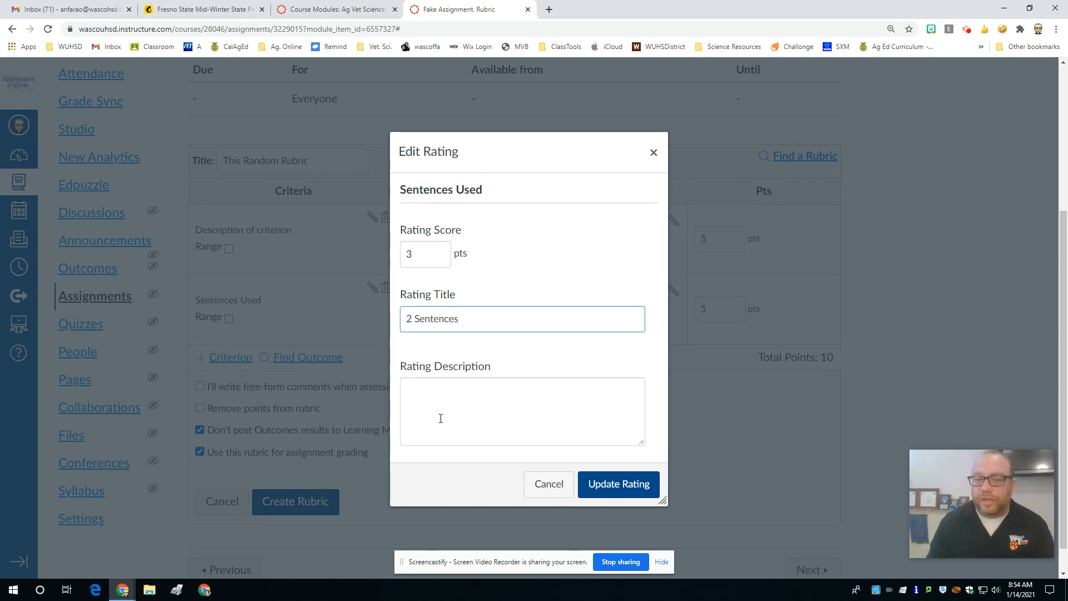
{"action": "left_click", "coordinate": [440, 419]}
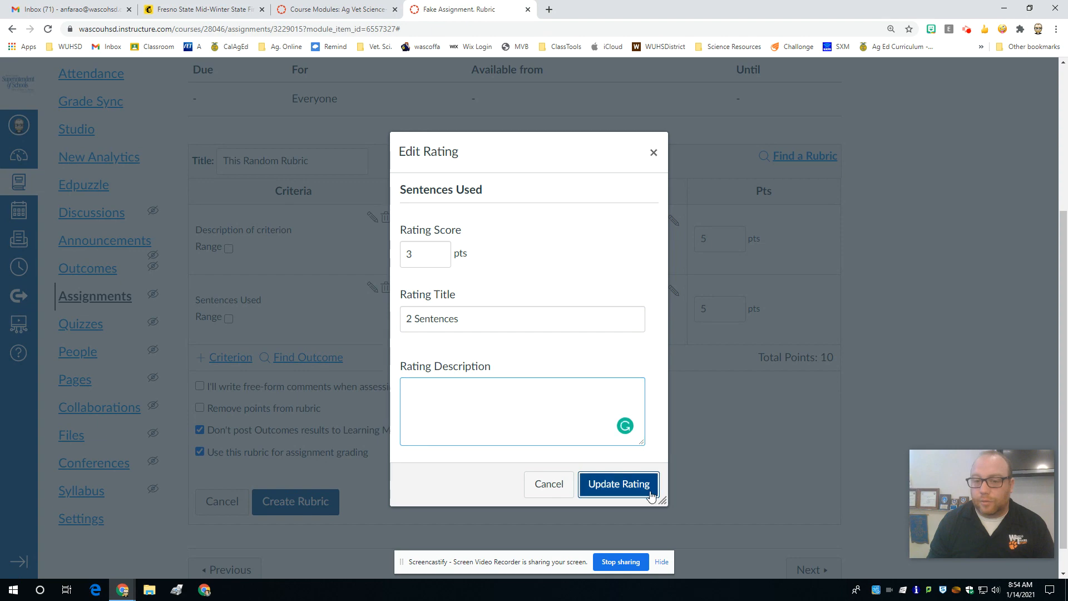
{"action": "left_click", "coordinate": [619, 483]}
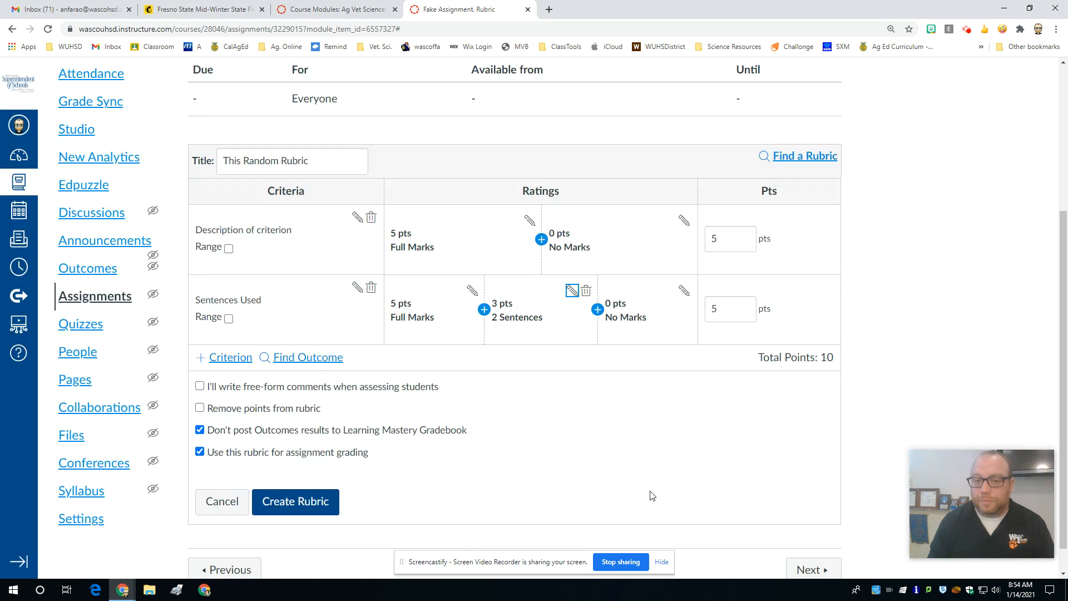
- Set the Full Marks rating of the Sentences Used criterion to 4 points with the description "3 s"
{"action": "left_click", "coordinate": [472, 291]}
{"action": "double_click", "coordinate": [424, 280]}
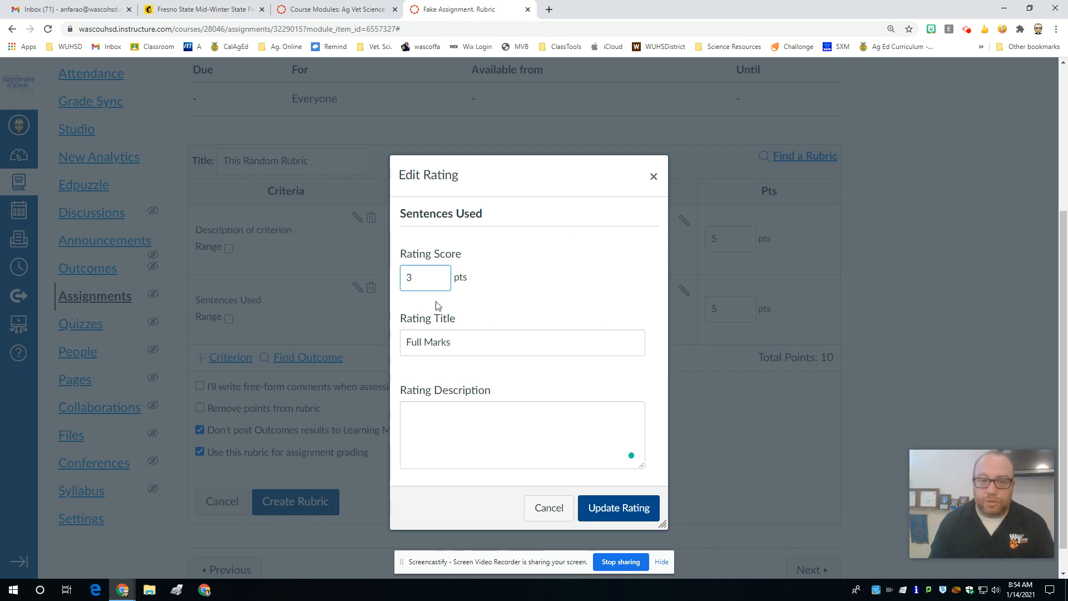
{"action": "type", "text": "4"}
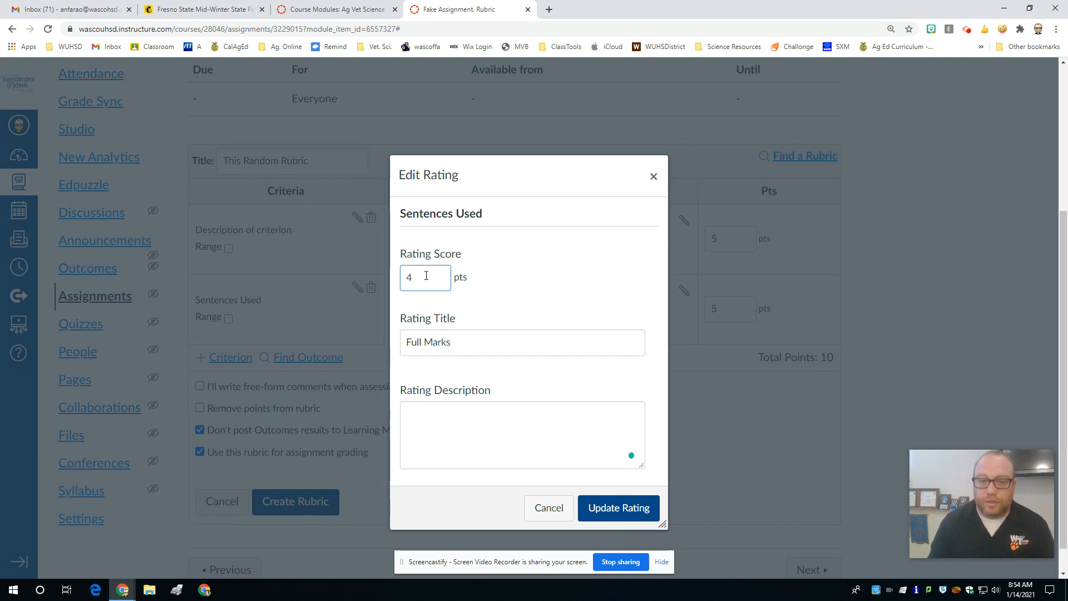
{"action": "left_click", "coordinate": [494, 420]}
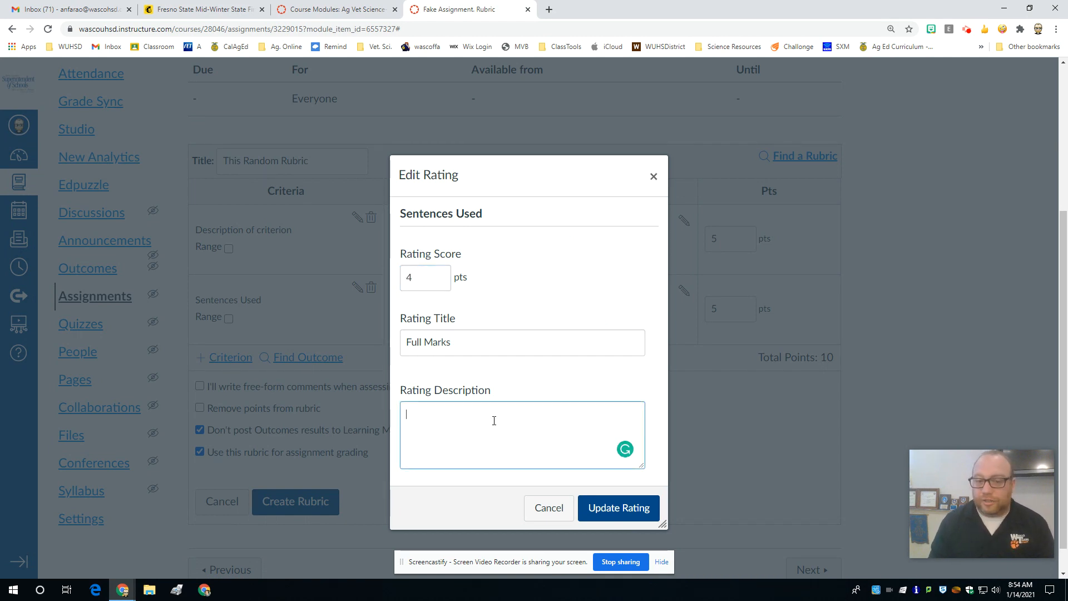
{"action": "type", "text": "3 s"}
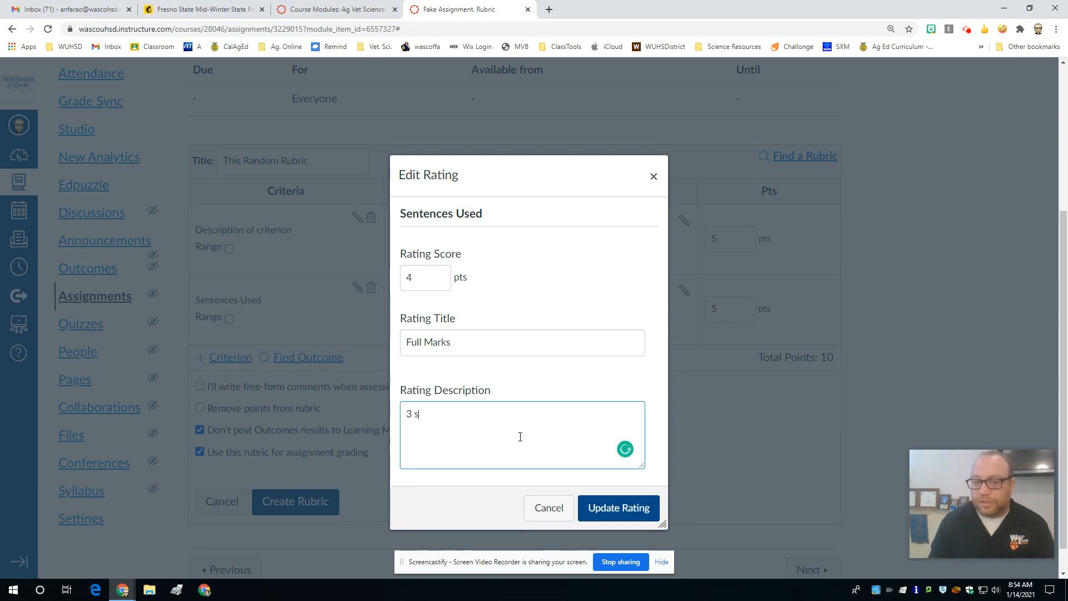
{"action": "left_click", "coordinate": [606, 508]}
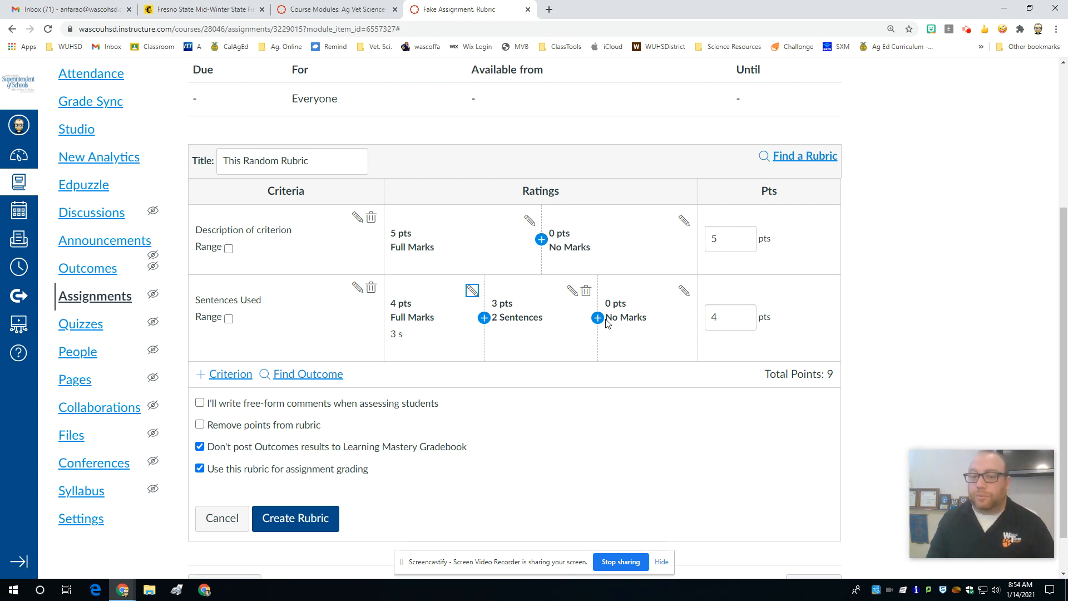
- Retitle the 0-point rating of the Sentences Used criterion "No Score/Redo"
{"action": "left_click", "coordinate": [685, 291]}
{"action": "left_click", "coordinate": [443, 340]}
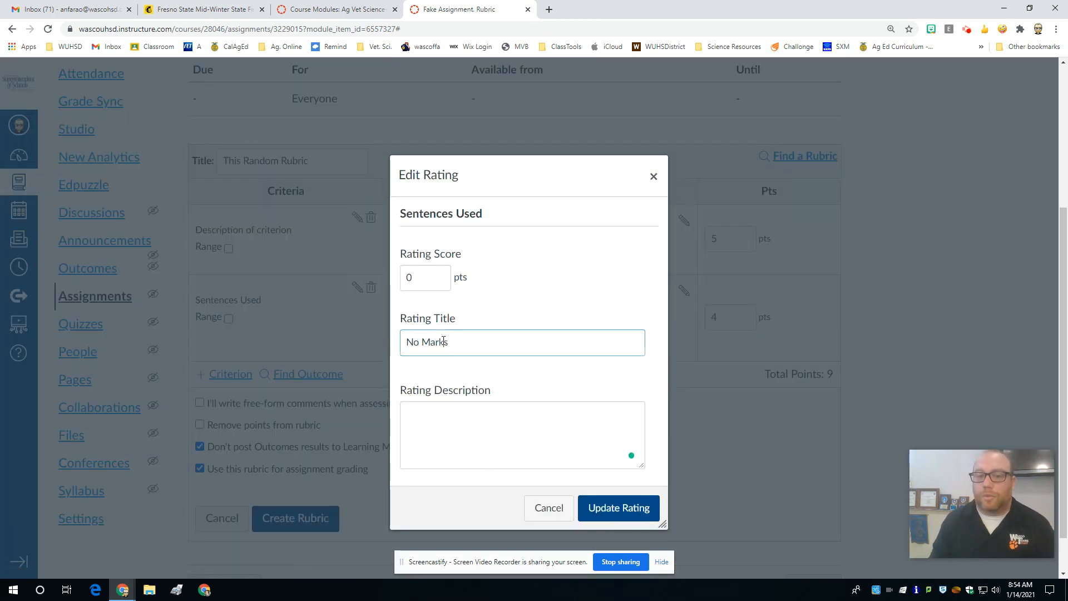
{"action": "triple_click", "coordinate": [443, 341]}
{"action": "type", "text": "No Scor"}
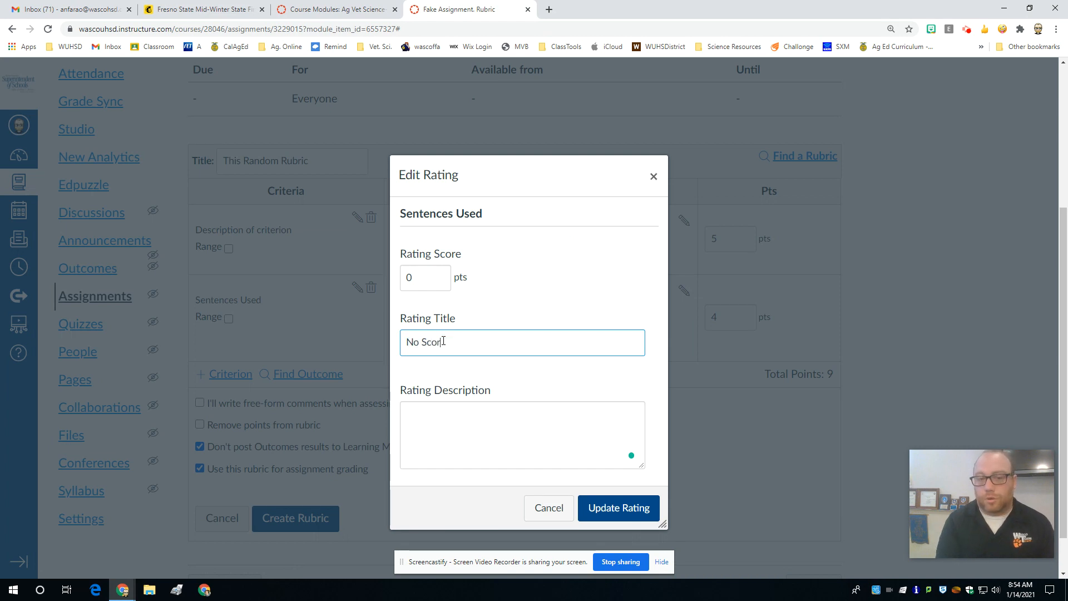
{"action": "type", "text": "e/"}
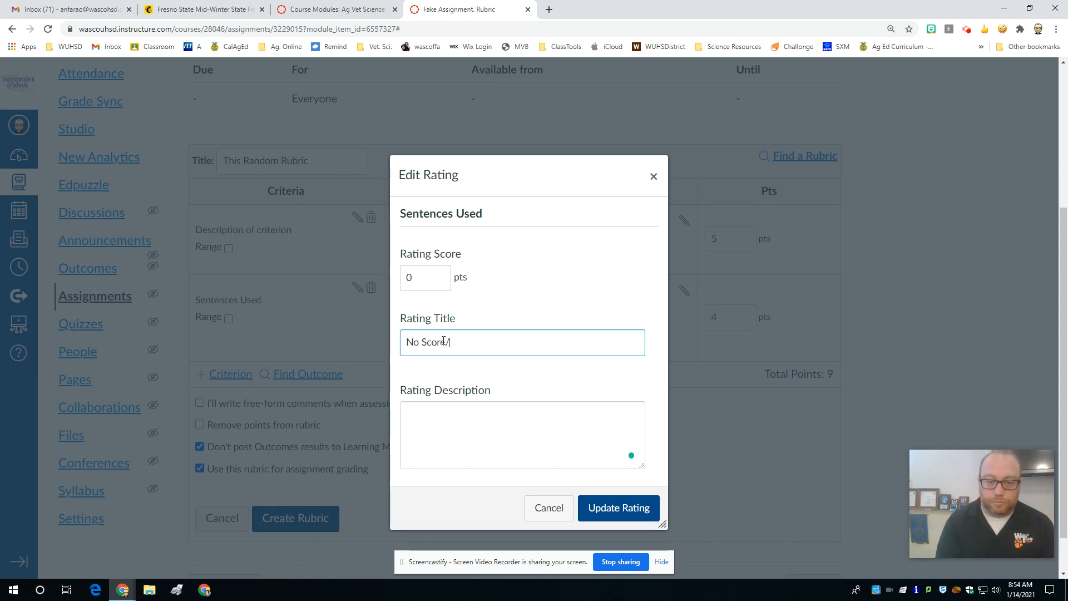
{"action": "type", "text": "Reduc"}
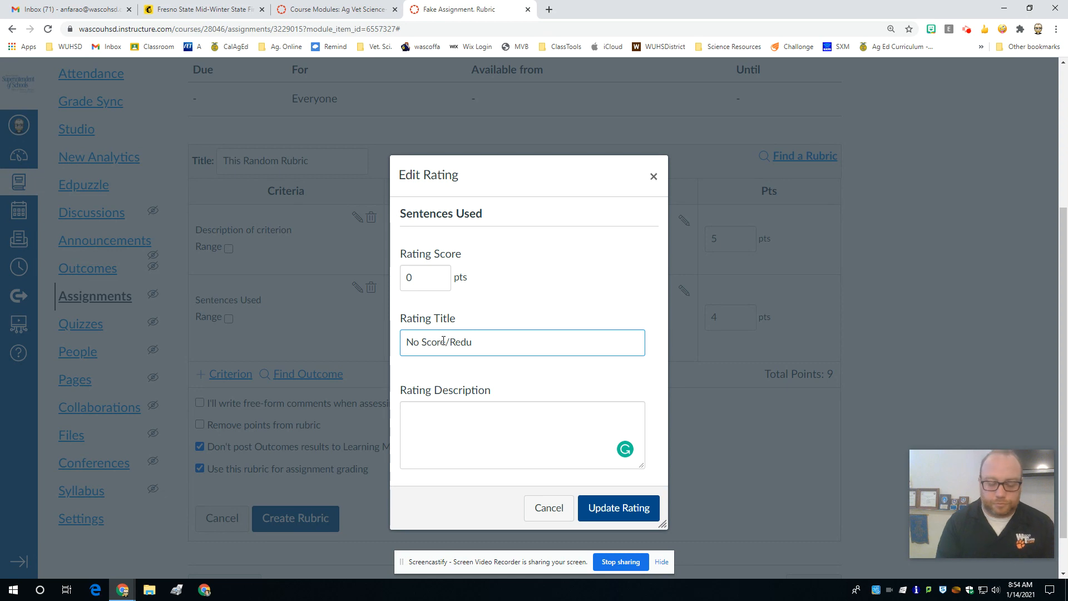
{"action": "key", "text": "BackSpace"}
{"action": "type", "text": "o"}
{"action": "left_click", "coordinate": [603, 506]}
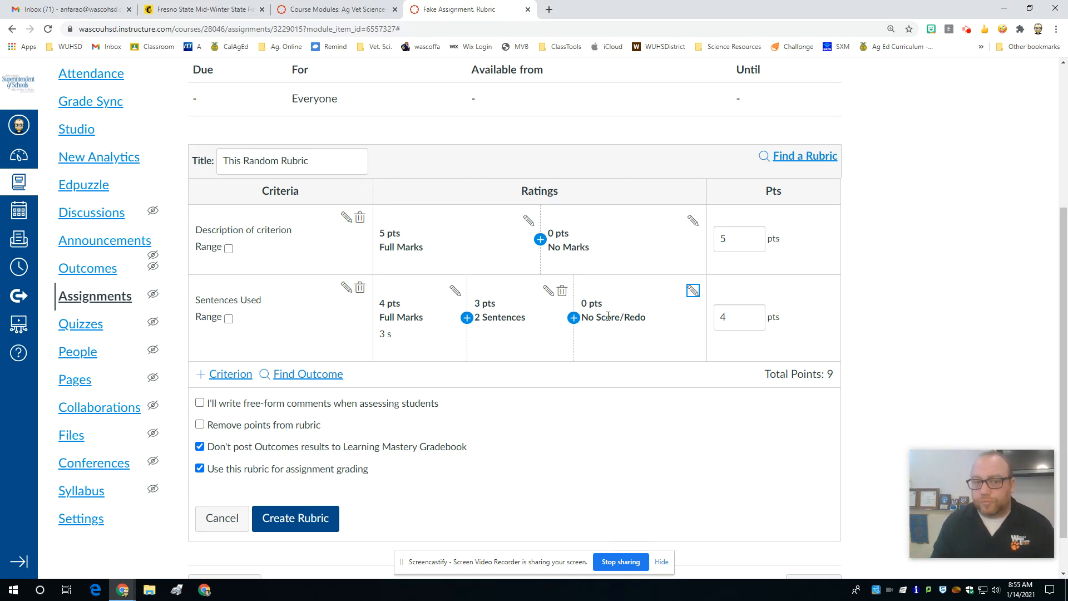
- Try the range option on the Description of criterion row, set its points to 3 and turn the range off
{"action": "left_click", "coordinate": [227, 249]}
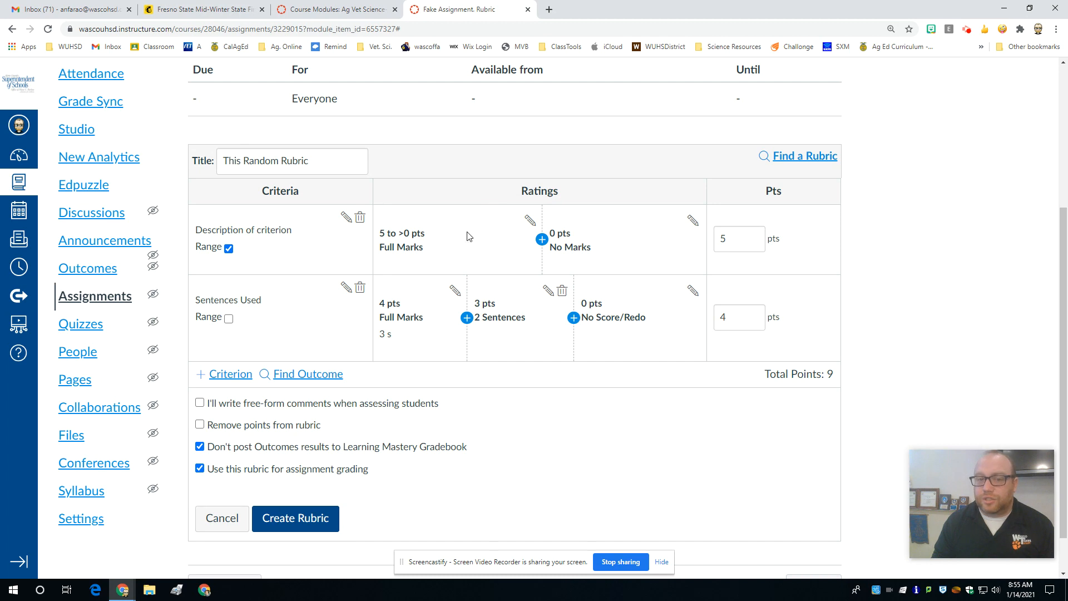
{"action": "double_click", "coordinate": [749, 247]}
{"action": "left_click", "coordinate": [229, 248]}
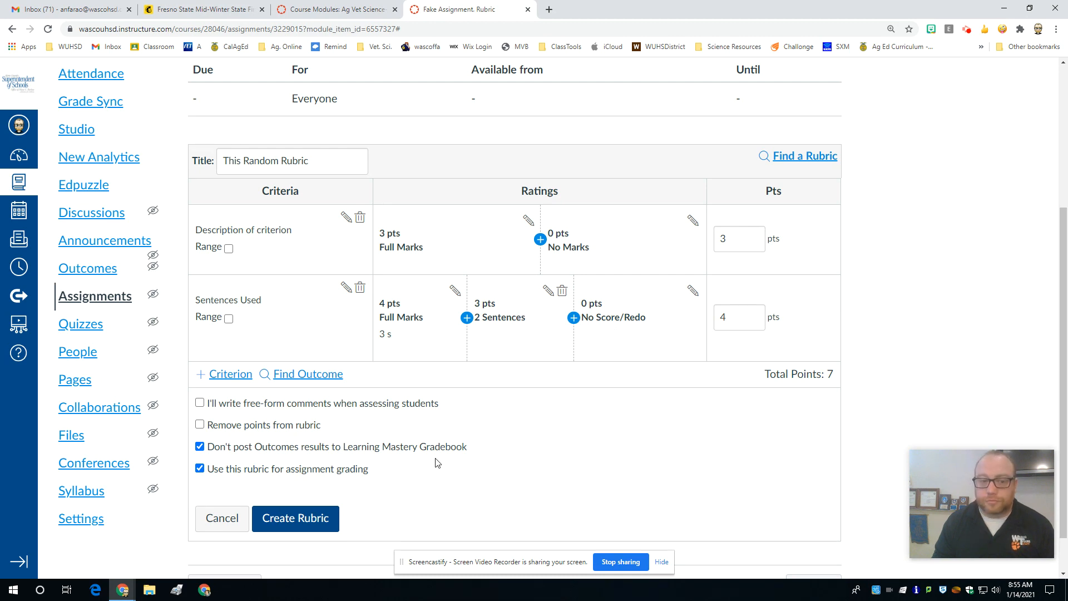
- Try removing points from the rubric and writing free-form comments, and switch both options back off
{"action": "left_click", "coordinate": [199, 425]}
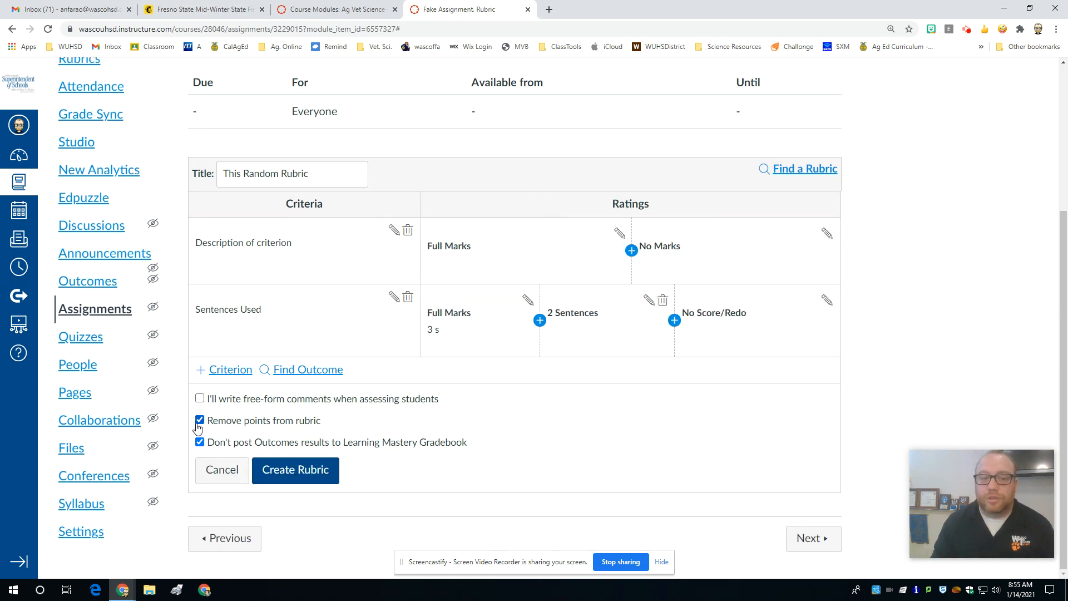
{"action": "left_click", "coordinate": [199, 398]}
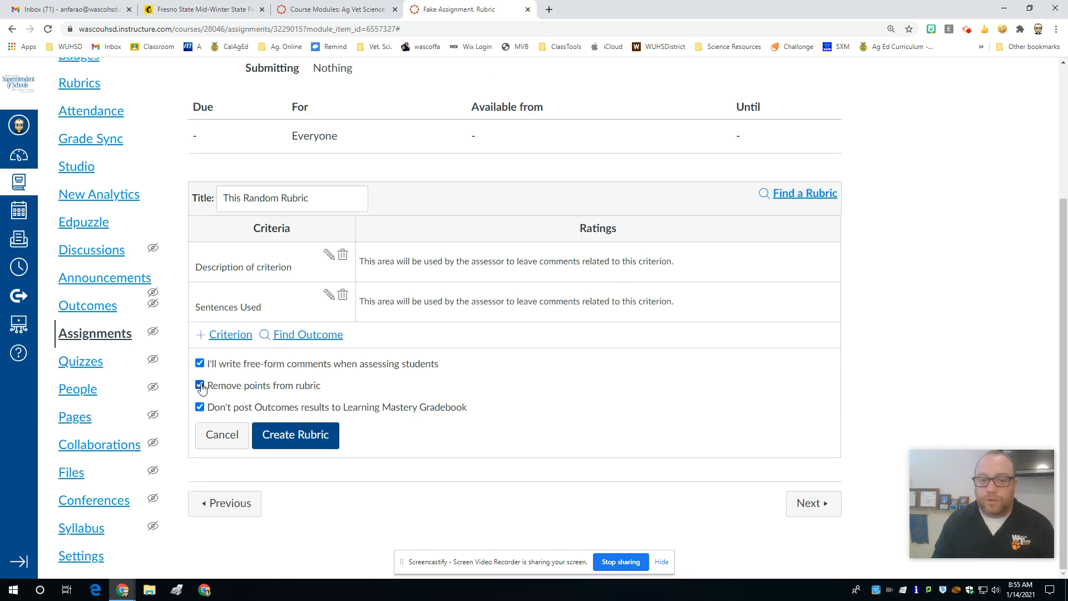
{"action": "left_click", "coordinate": [199, 363]}
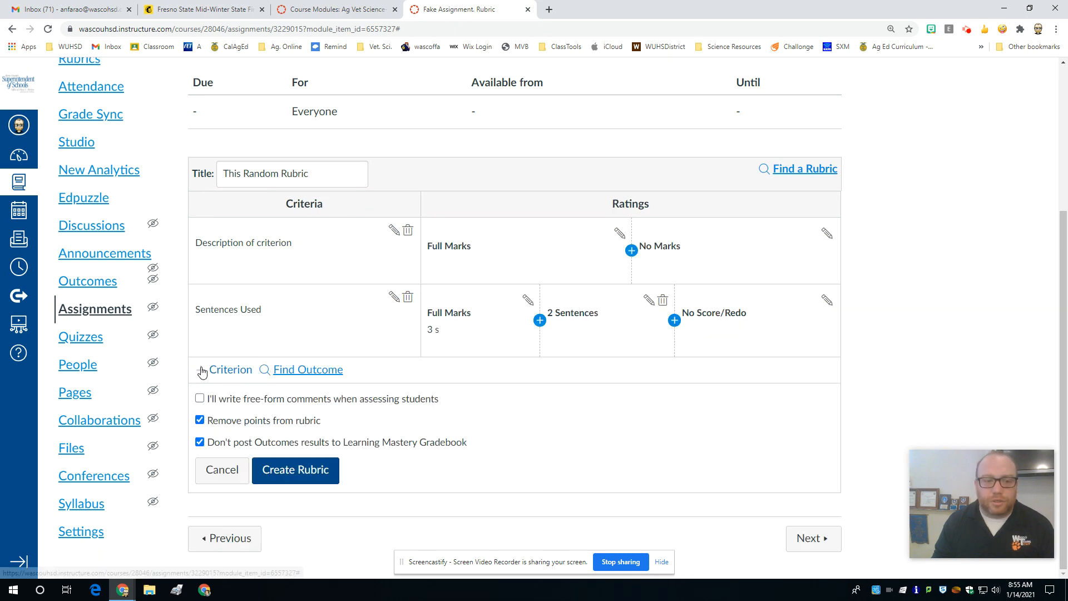
{"action": "left_click", "coordinate": [200, 420]}
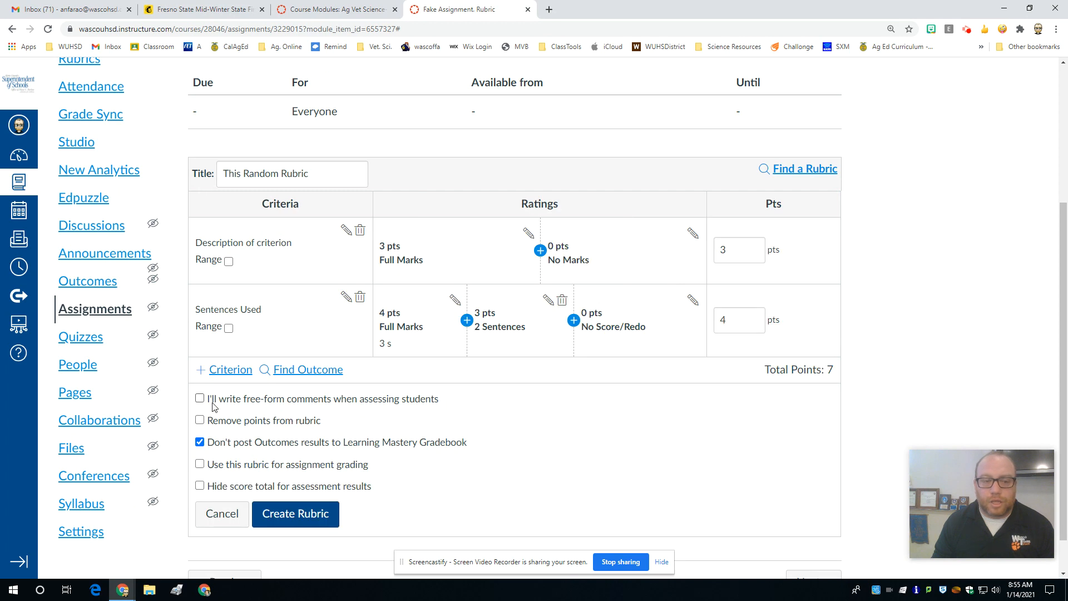
- Enable free-form comments when assessing students, keep points in the rubric and use it for assignment grading
{"action": "left_click", "coordinate": [200, 415]}
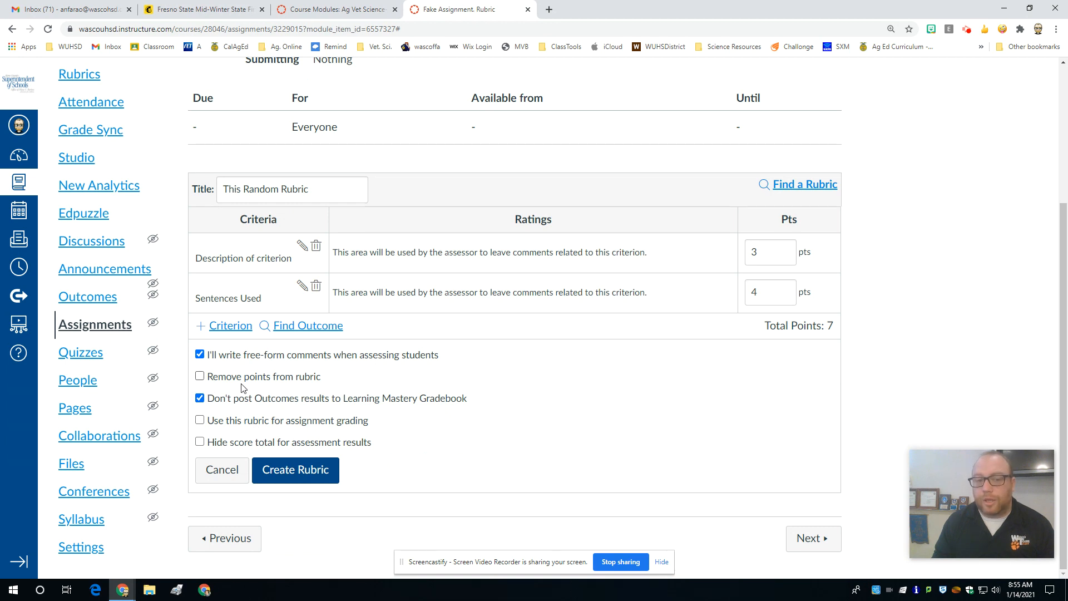
{"action": "left_click", "coordinate": [201, 377]}
{"action": "left_click", "coordinate": [200, 383]}
{"action": "left_click", "coordinate": [200, 420]}
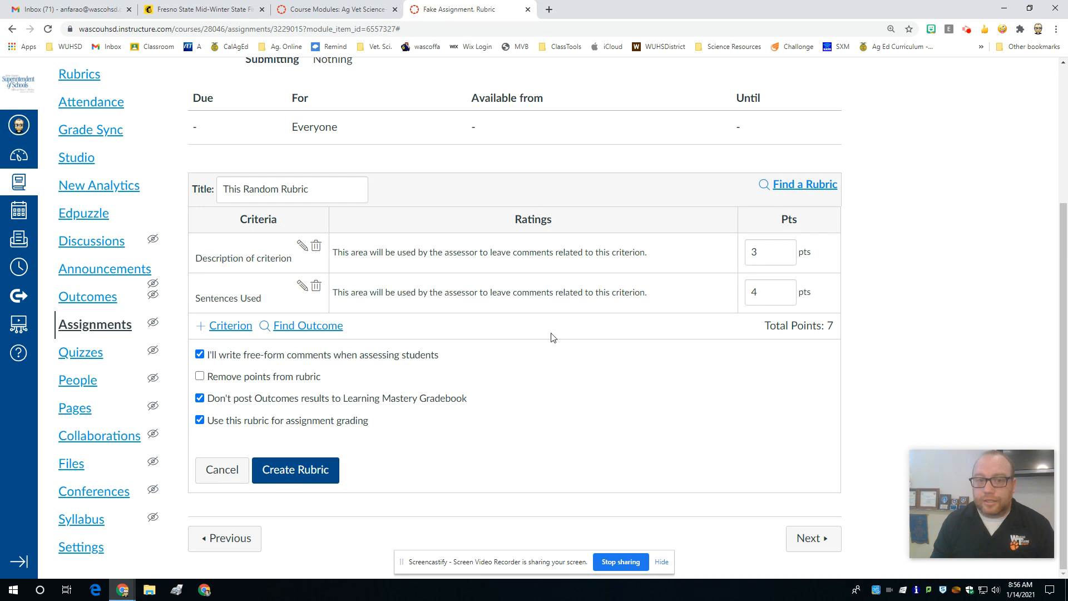
- Leave the unsaved rubric and open the 2.1 Goals discussion from the course gradebook
{"action": "scroll", "coordinate": [712, 290], "scroll_direction": "up", "scroll_amount": 3}
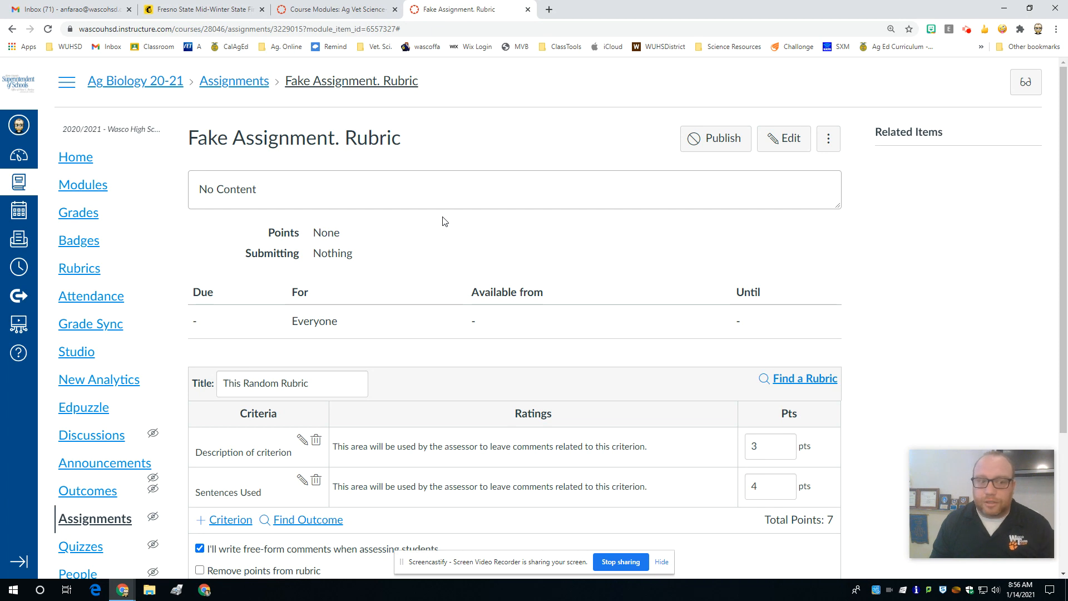
{"action": "left_click", "coordinate": [70, 217]}
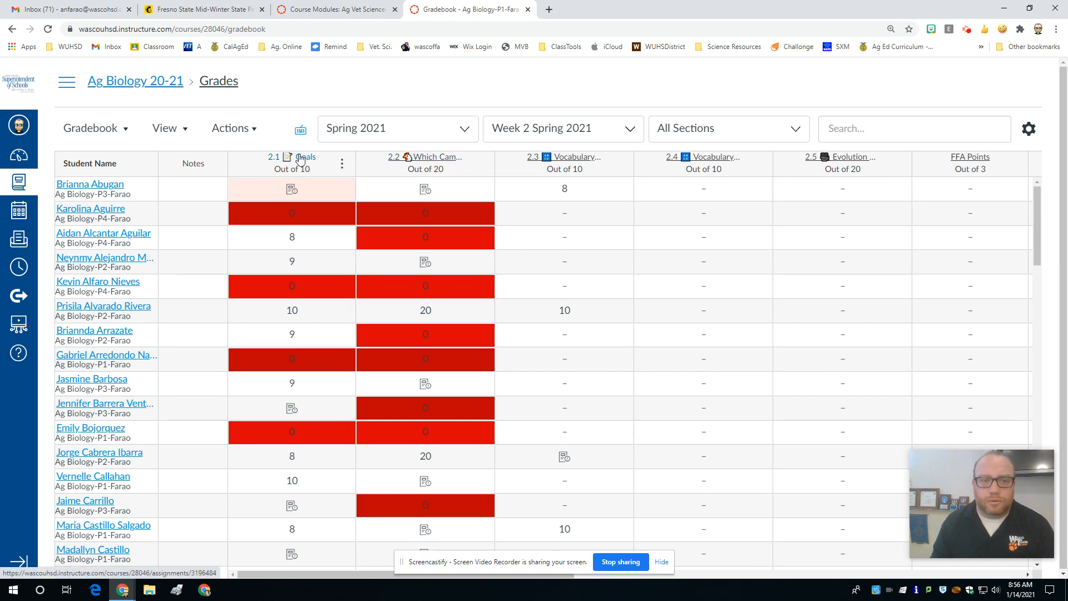
{"action": "left_click", "coordinate": [304, 160]}
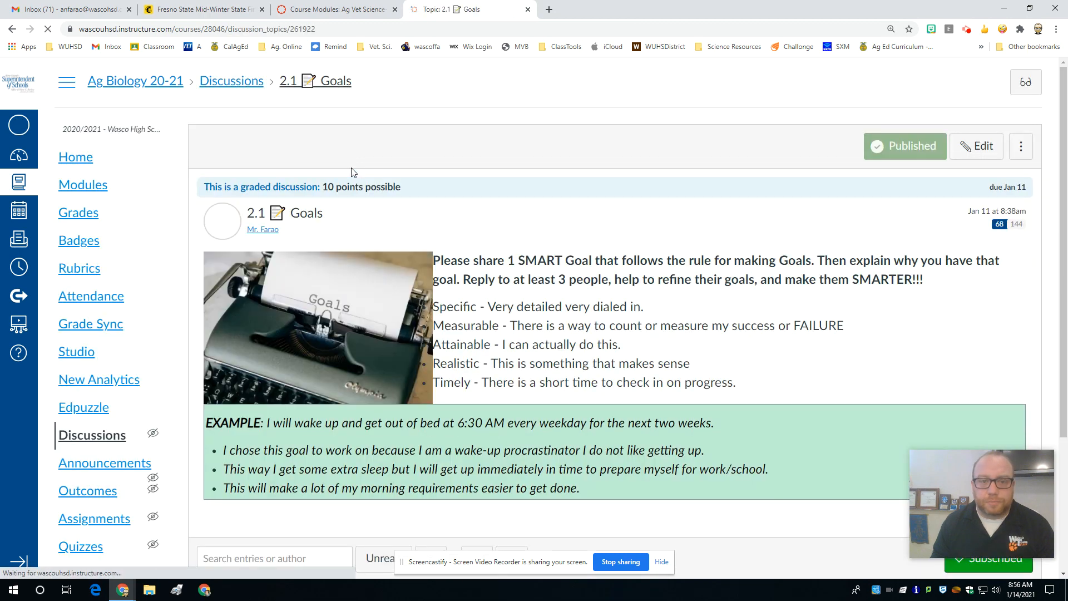
{"action": "scroll", "coordinate": [388, 419], "scroll_direction": "down", "scroll_amount": 3}
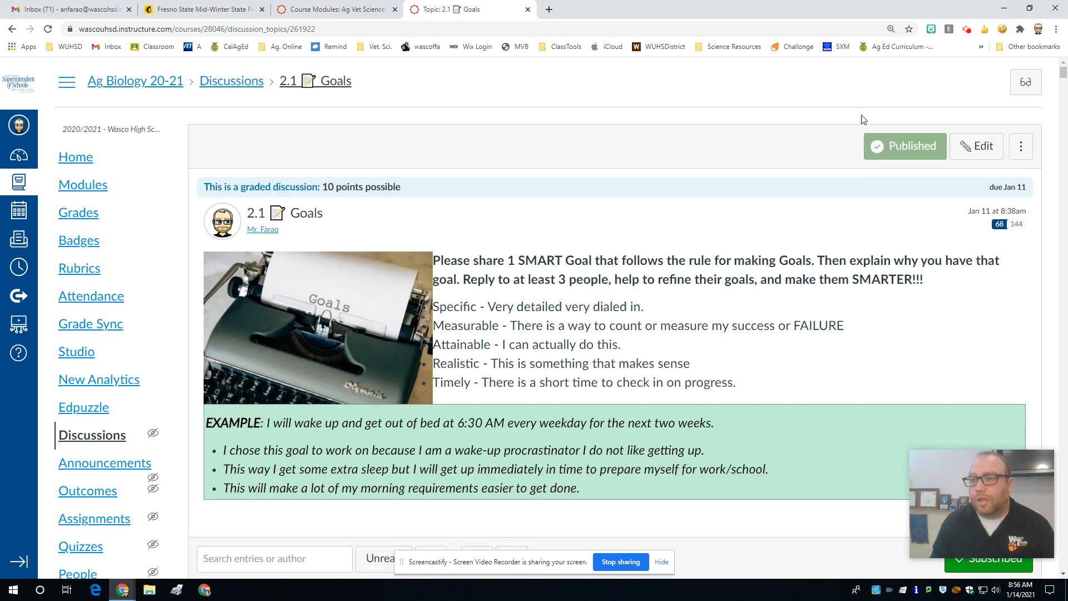
- Show the rubric attached to the 2.1 Goals discussion, look through its criteria and close it
{"action": "left_click", "coordinate": [1021, 148]}
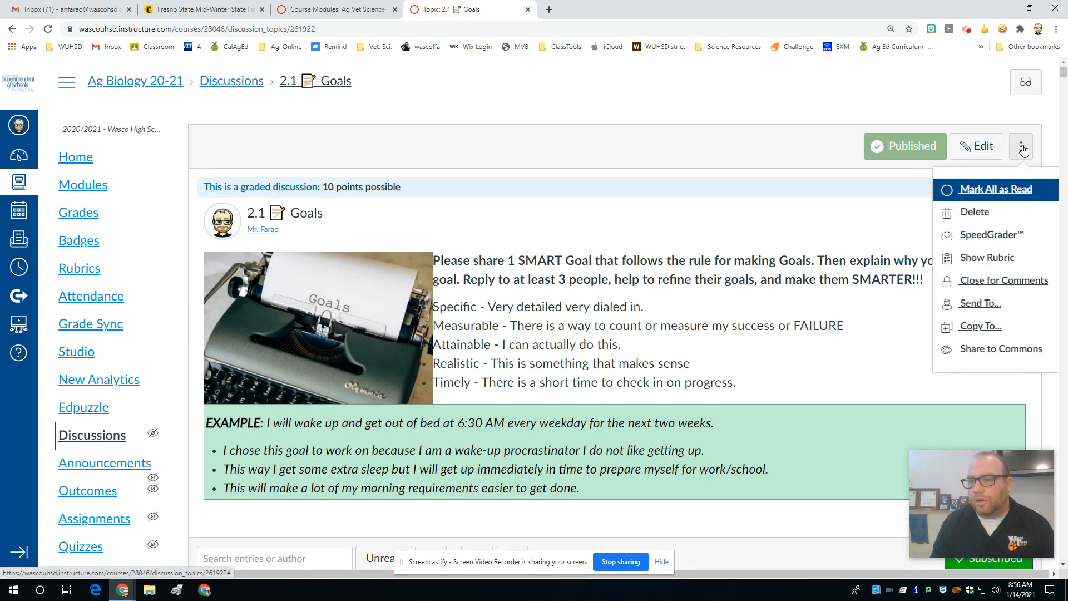
{"action": "left_click", "coordinate": [988, 257]}
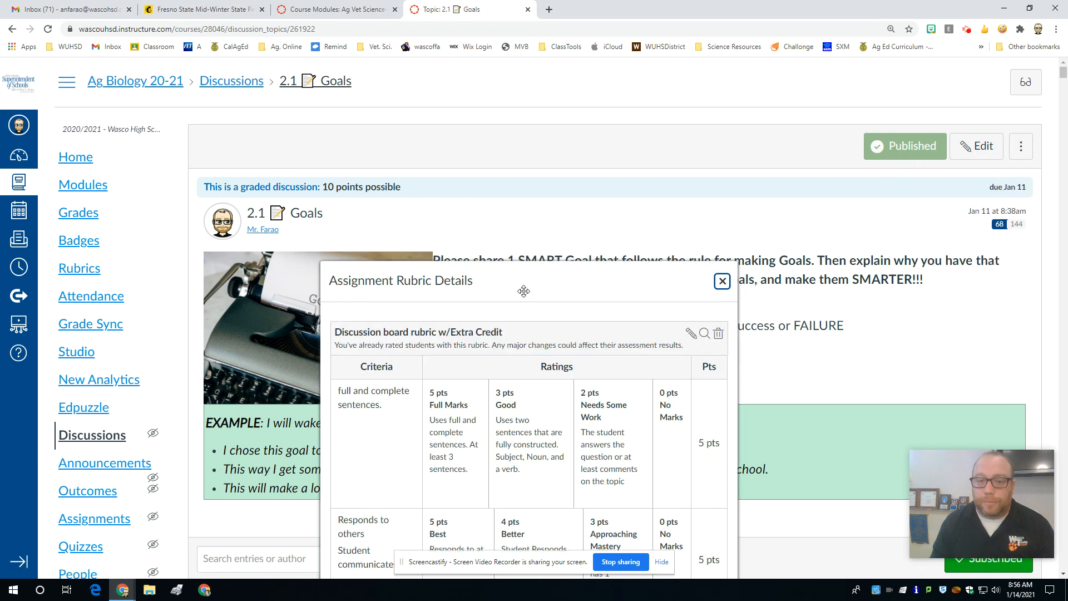
{"action": "scroll", "coordinate": [590, 271], "scroll_direction": "down", "scroll_amount": 4}
{"action": "scroll", "coordinate": [584, 357], "scroll_direction": "up", "scroll_amount": 4}
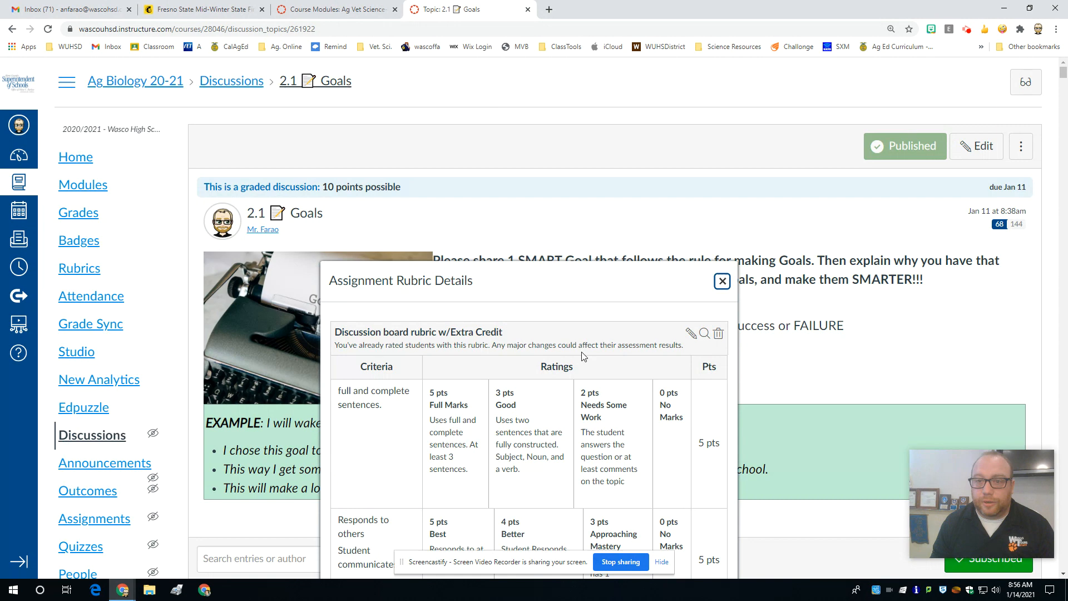
{"action": "left_click", "coordinate": [723, 282]}
- Open the 2.1 Goals discussion in SpeedGrader and display the grading rubric for the first submission
{"action": "left_click", "coordinate": [1021, 146]}
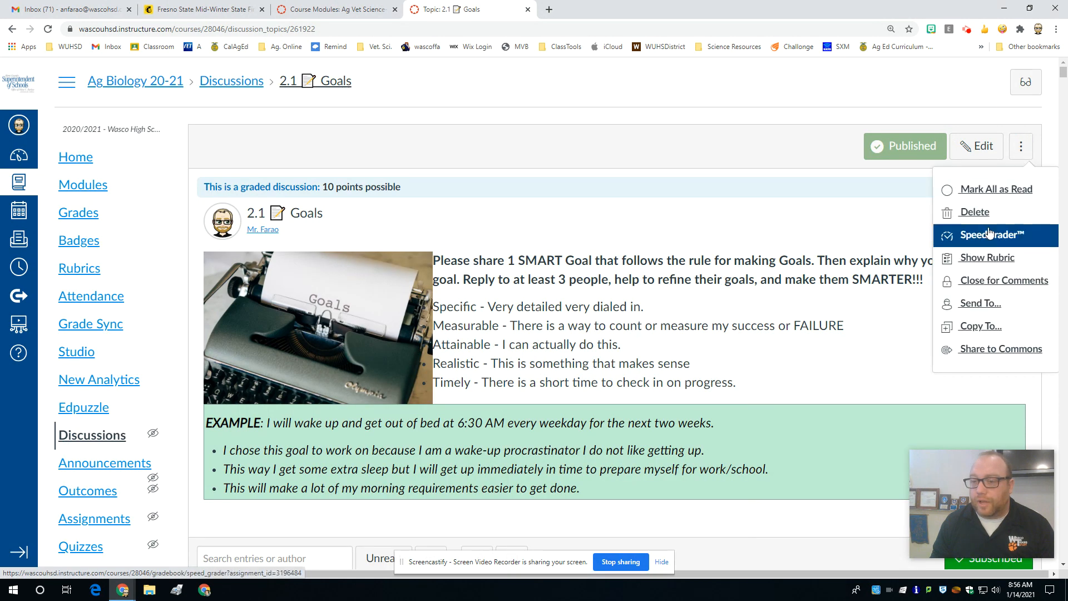
{"action": "left_click", "coordinate": [988, 234]}
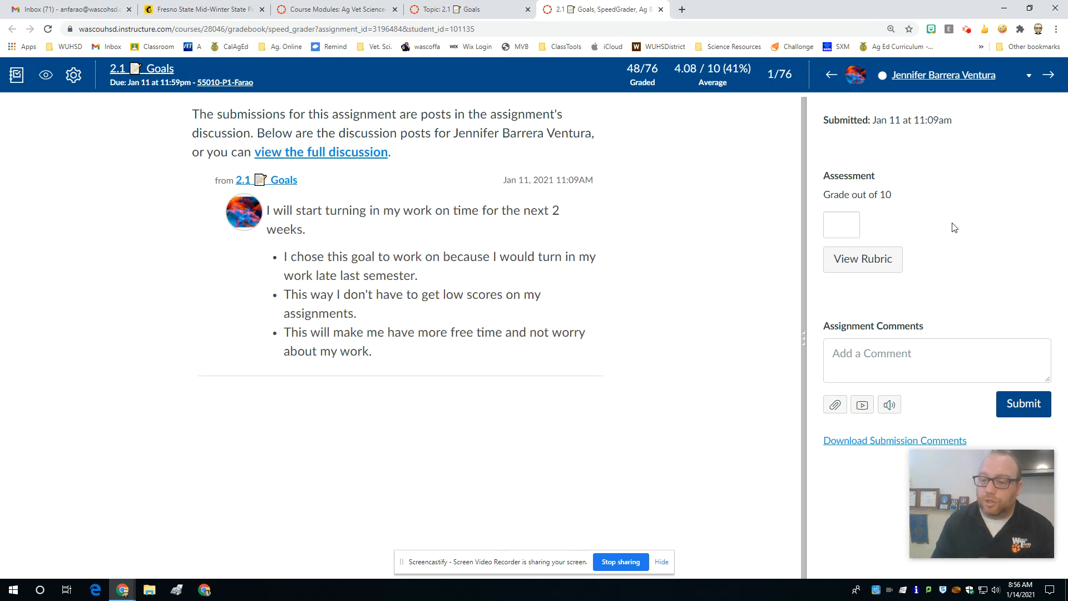
{"action": "left_click", "coordinate": [863, 259]}
{"action": "scroll", "coordinate": [976, 289], "scroll_direction": "down", "scroll_amount": 3}
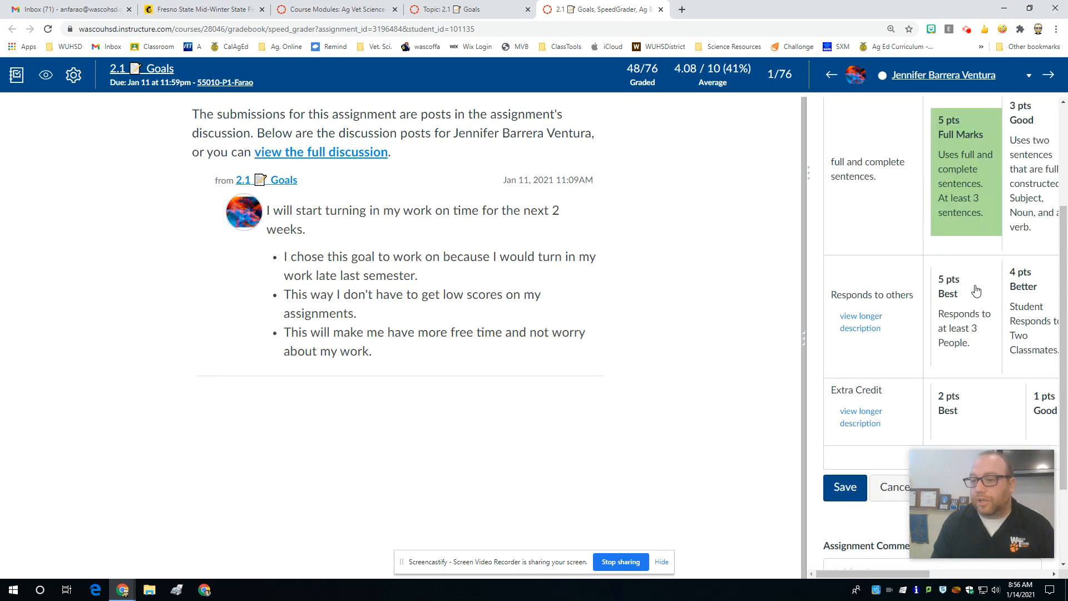
- Try rating the submission 5 pts for full sentences, 5 pts for Responds to others and 2 pts Extra Credit, and cancel the assessment
{"action": "left_click", "coordinate": [954, 203]}
{"action": "left_click", "coordinate": [959, 285]}
{"action": "left_click", "coordinate": [952, 395]}
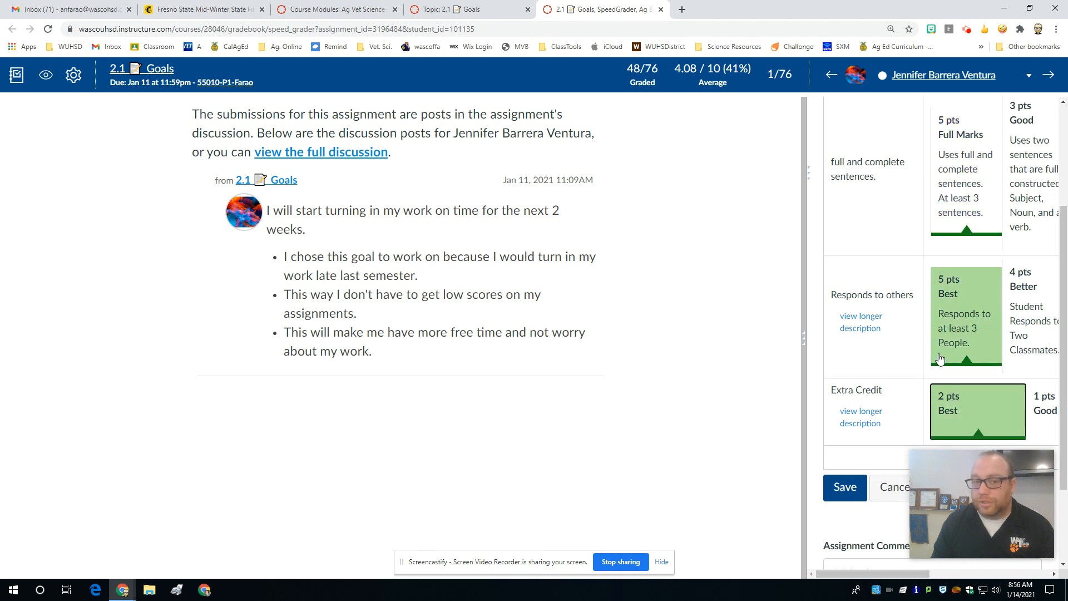
{"action": "scroll", "coordinate": [867, 345], "scroll_direction": "down", "scroll_amount": 2}
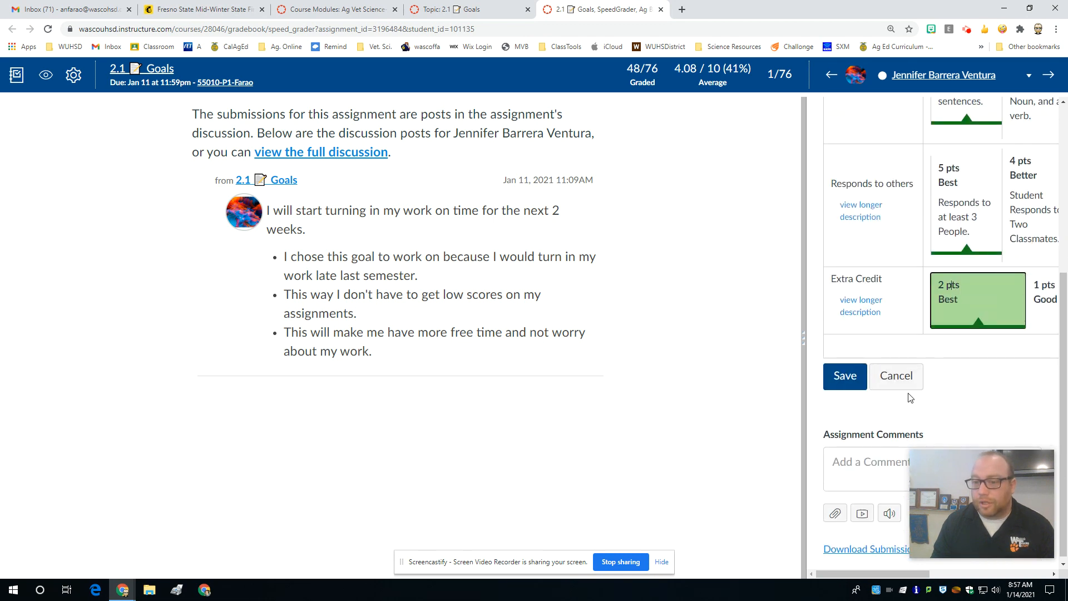
{"action": "left_click", "coordinate": [905, 384]}
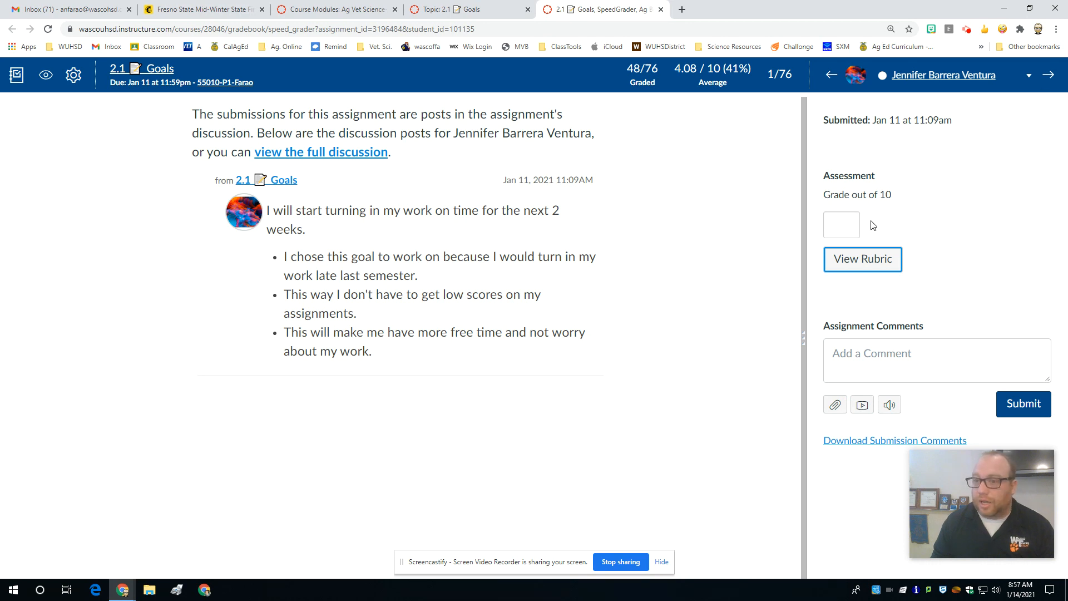
- Widen the grading pane to slightly more than half the window and display the full rubric
{"action": "left_click_drag", "start_coordinate": [804, 340], "coordinate": [480, 301]}
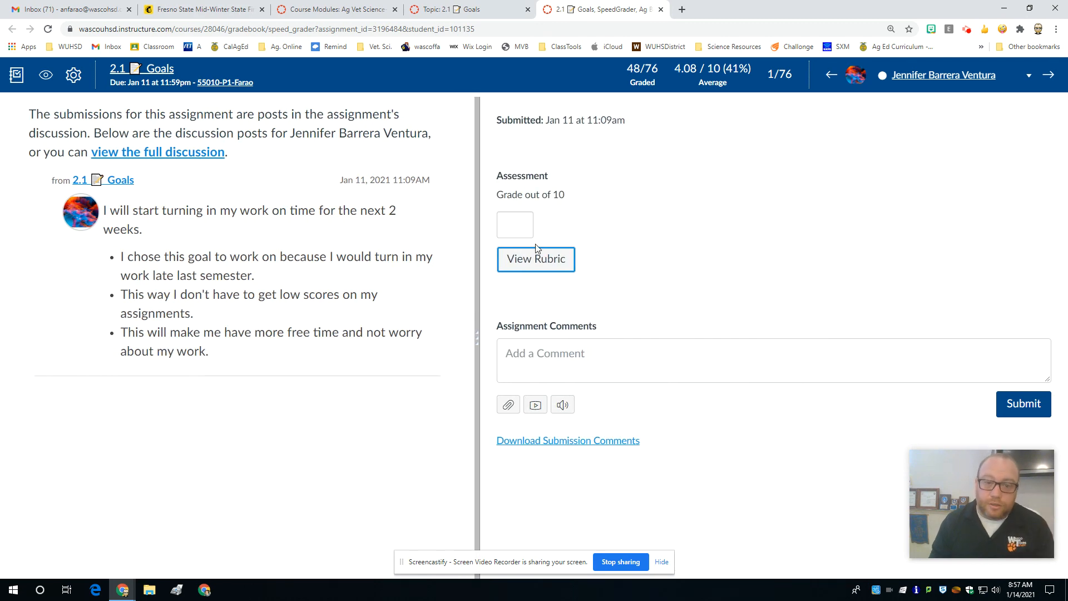
{"action": "left_click", "coordinate": [541, 257]}
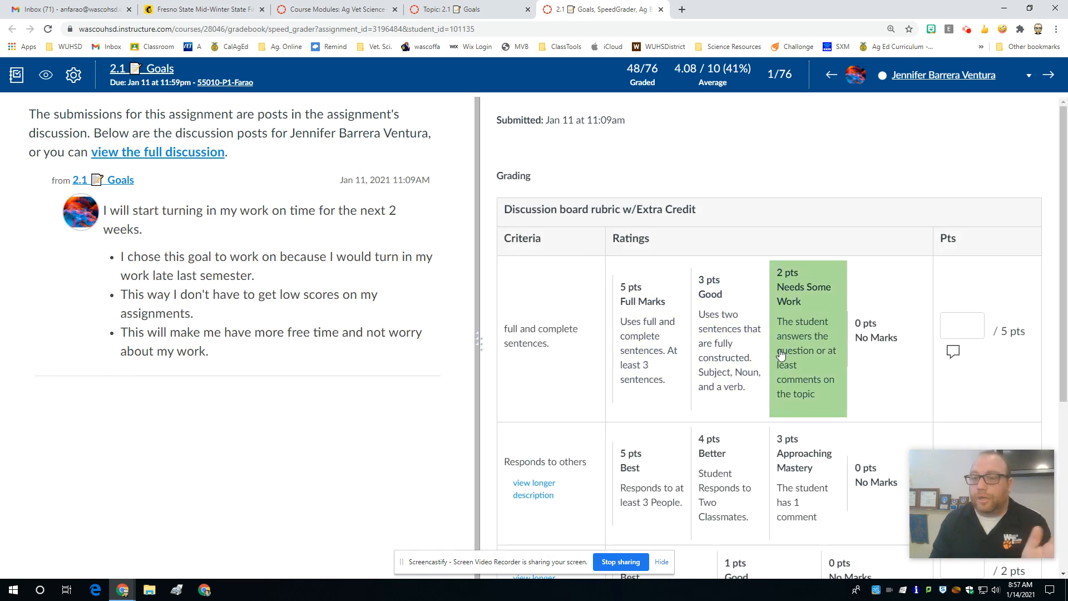
{"action": "scroll", "coordinate": [781, 355], "scroll_direction": "down", "scroll_amount": 4}
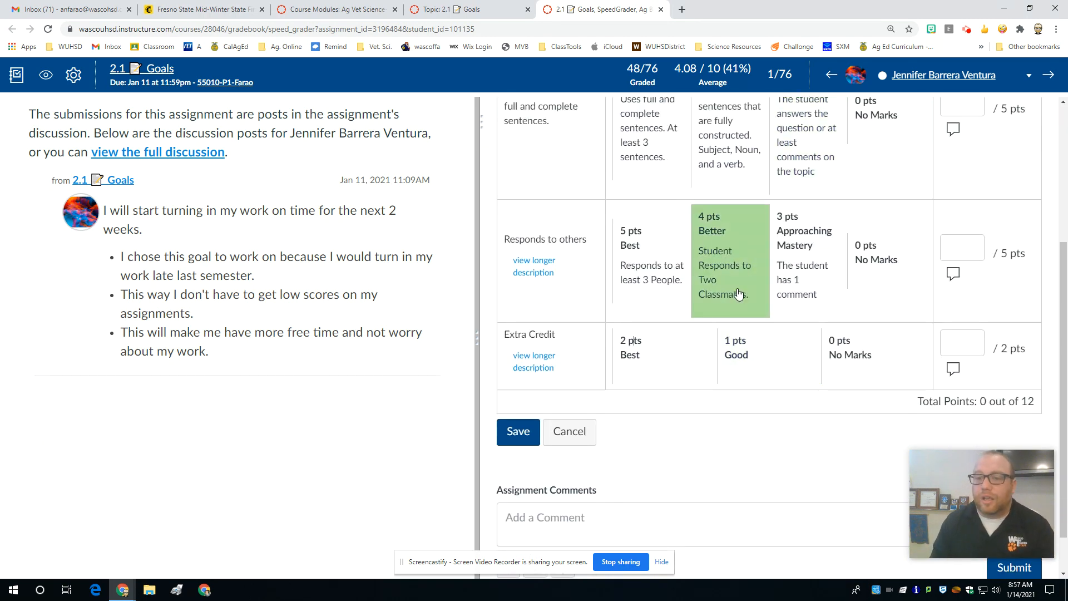
- Open the comment boxes for the full and complete sentences and Responds to others criteria, and enter the overall assignment comment field
{"action": "scroll", "coordinate": [735, 278], "scroll_direction": "up", "scroll_amount": 2}
{"action": "left_click", "coordinate": [950, 244]}
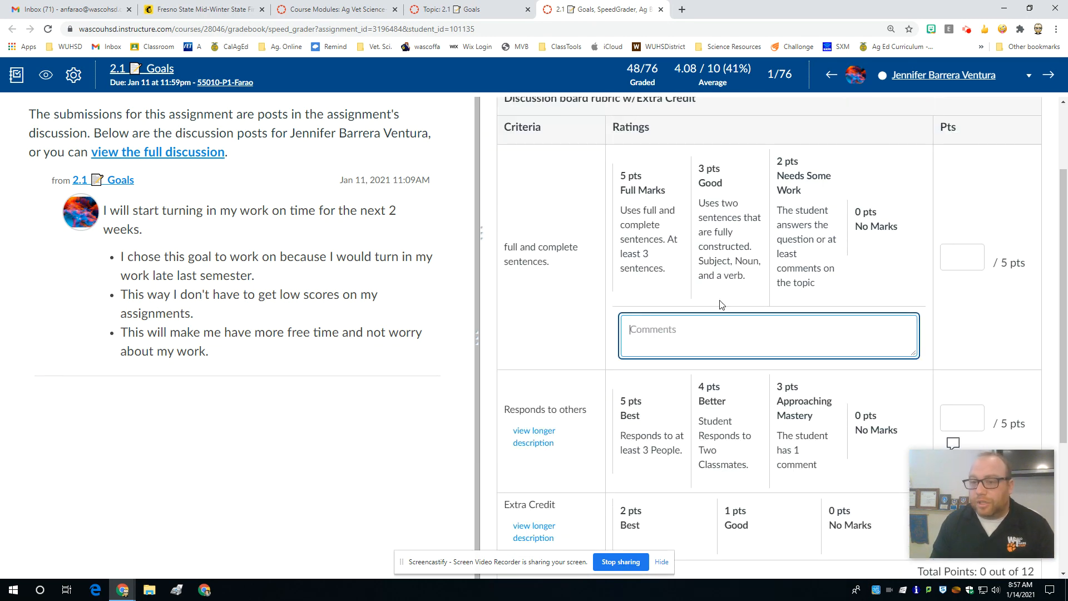
{"action": "scroll", "coordinate": [866, 331], "scroll_direction": "down", "scroll_amount": 3}
{"action": "left_click", "coordinate": [951, 275]}
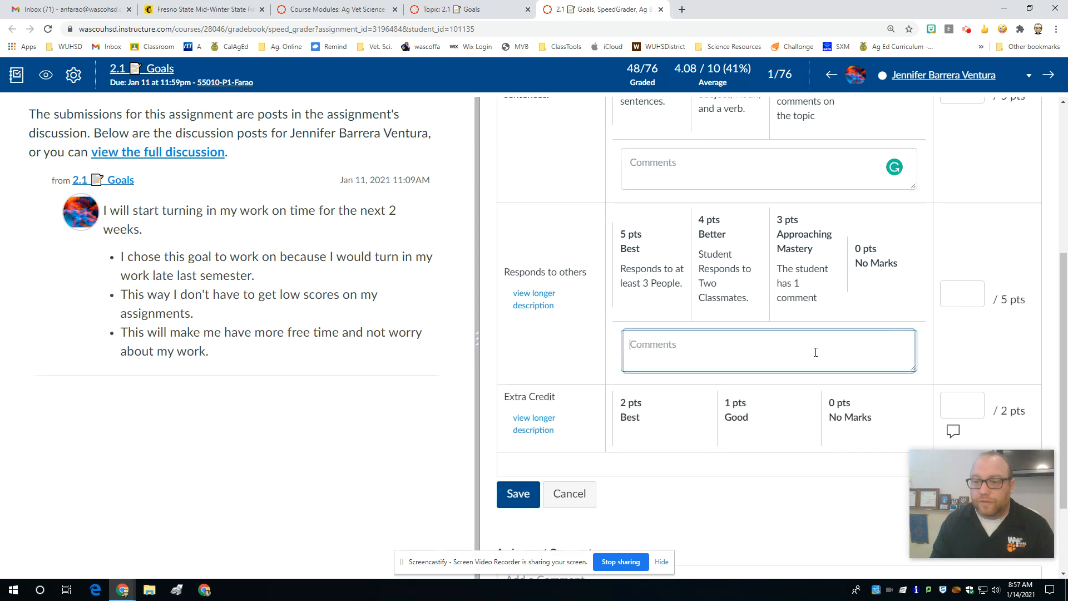
{"action": "scroll", "coordinate": [612, 355], "scroll_direction": "down", "scroll_amount": 2}
{"action": "left_click", "coordinate": [509, 481]}
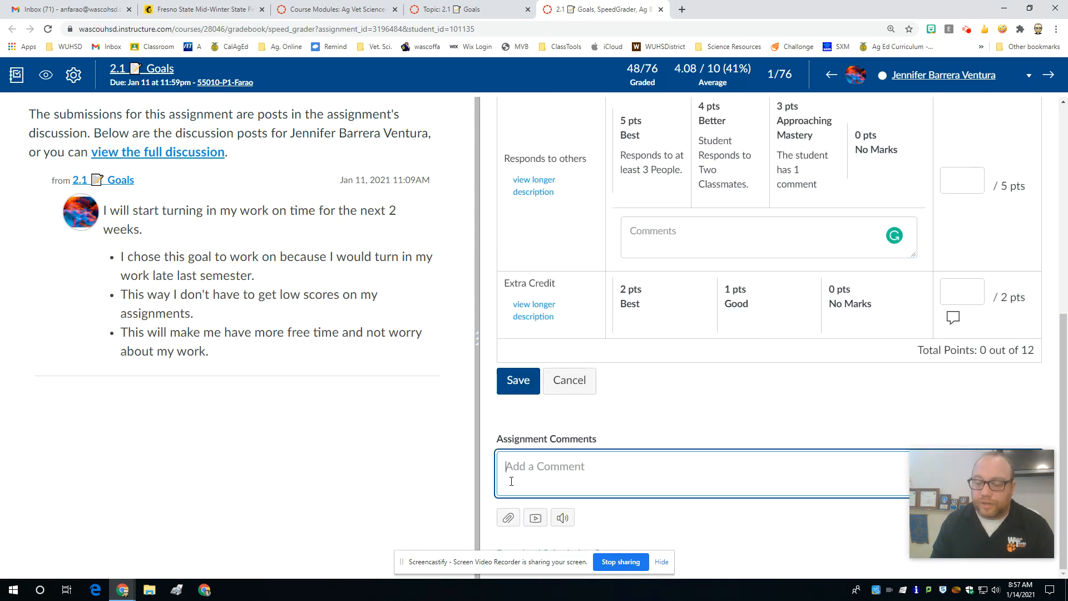
- Read the long descriptions of the Responds to others and Extra Credit criteria, and close the rubric without saving
{"action": "scroll", "coordinate": [596, 486], "scroll_direction": "up", "scroll_amount": 5}
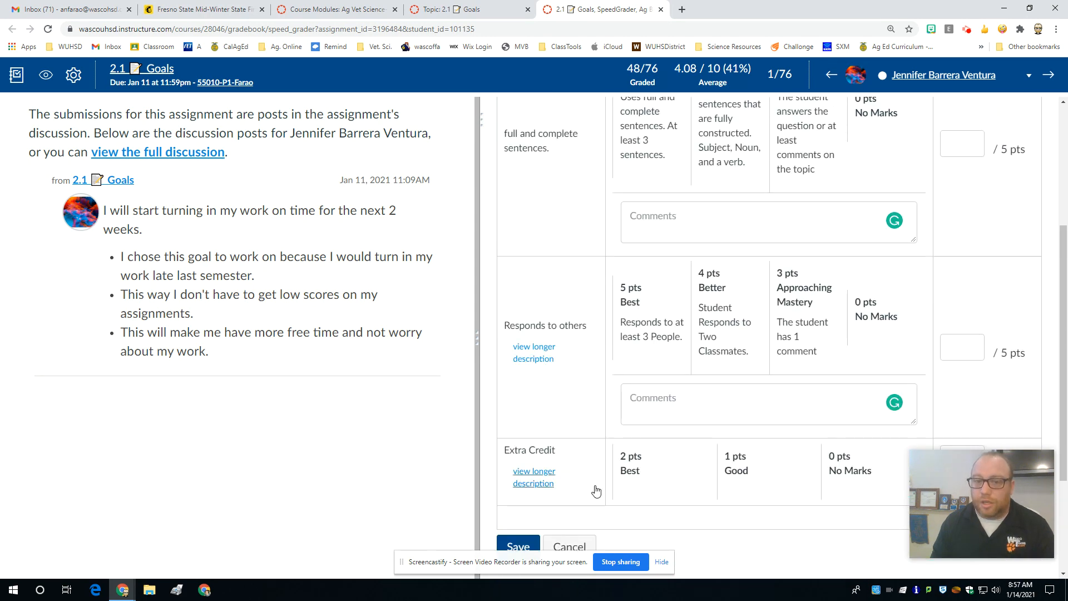
{"action": "scroll", "coordinate": [616, 467], "scroll_direction": "down", "scroll_amount": 3}
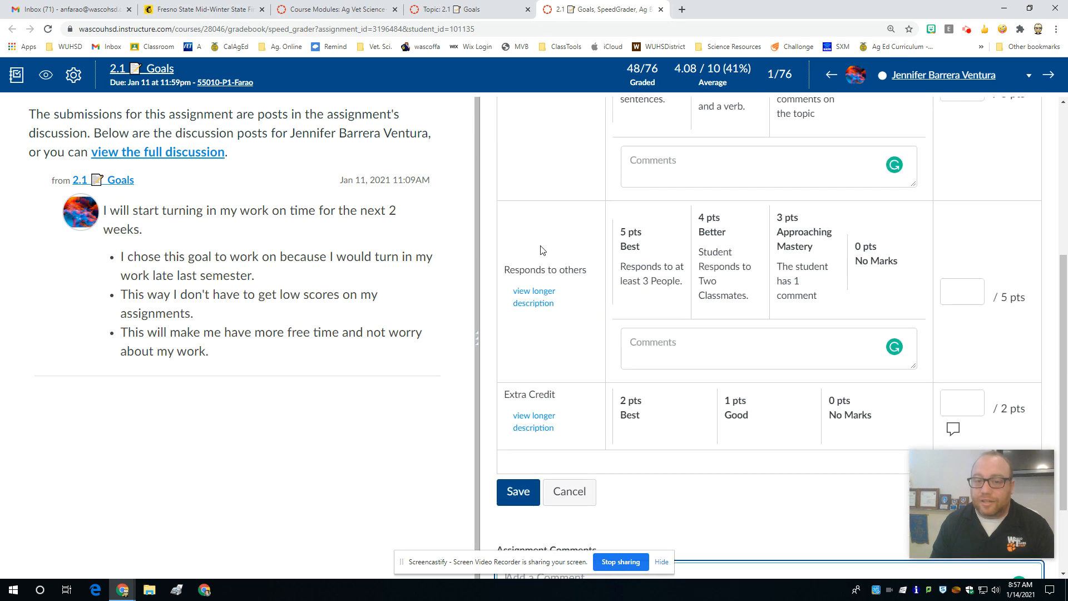
{"action": "left_click", "coordinate": [530, 302]}
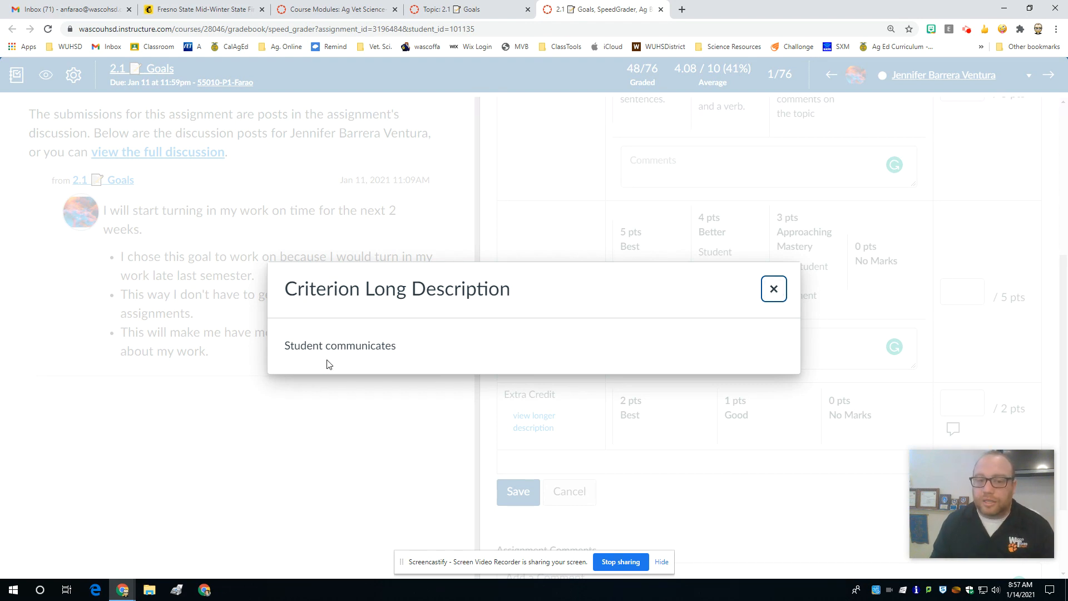
{"action": "left_click", "coordinate": [776, 288]}
{"action": "left_click", "coordinate": [529, 423]}
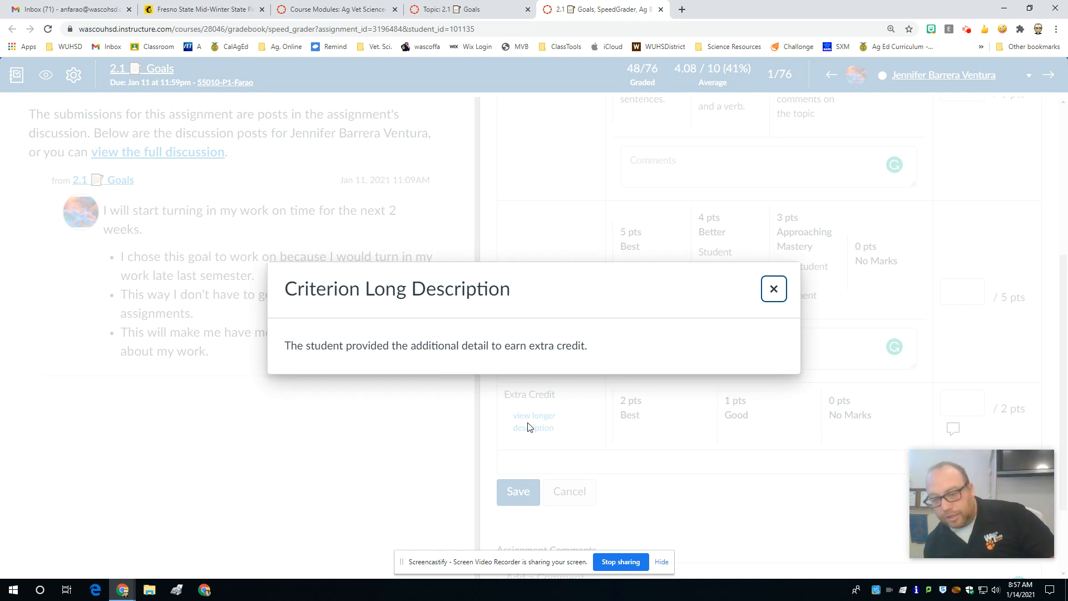
{"action": "left_click", "coordinate": [773, 288]}
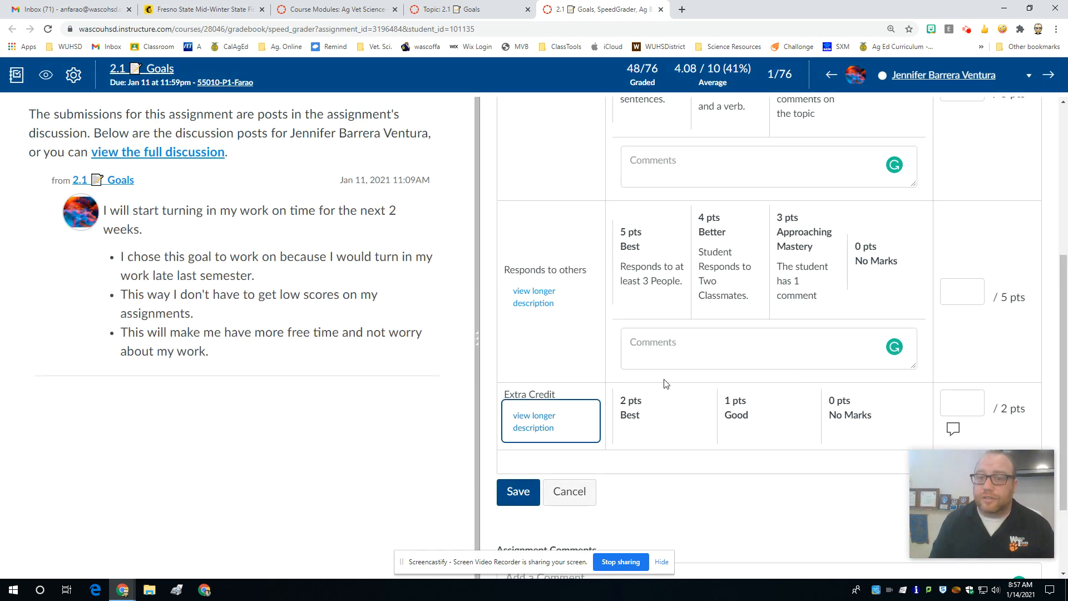
{"action": "scroll", "coordinate": [648, 201], "scroll_direction": "up", "scroll_amount": 1}
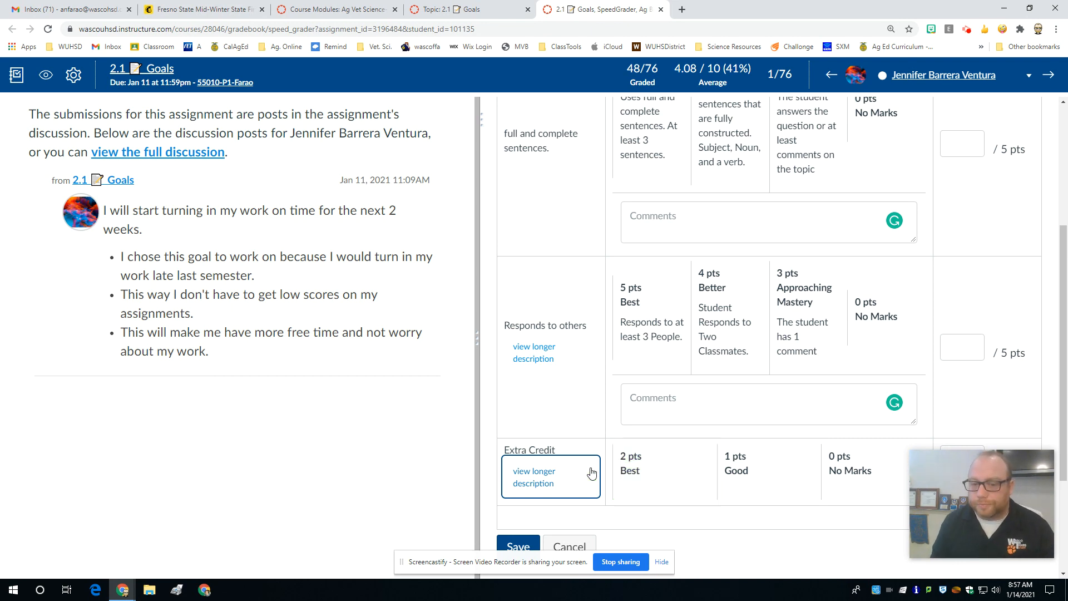
{"action": "left_click", "coordinate": [567, 544]}
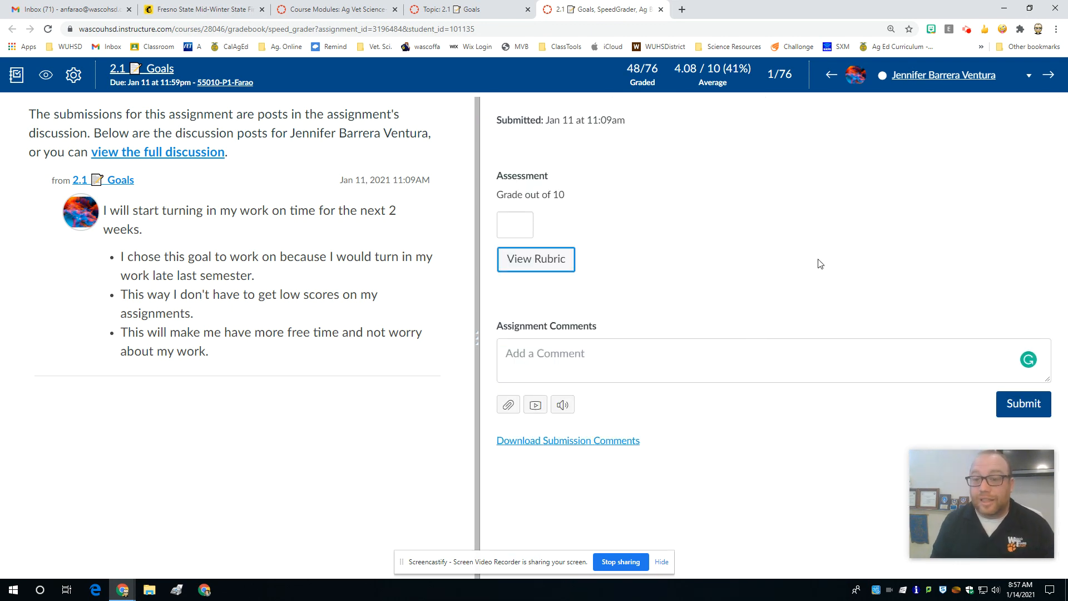